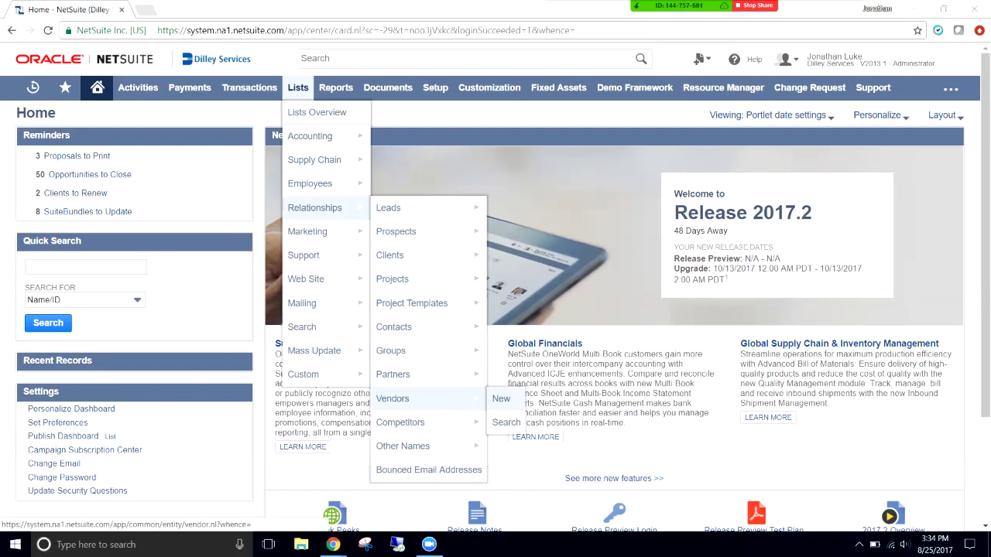
Start a new vendor and enter Apple as the company name
{"action": "left_click", "coordinate": [501, 399]}
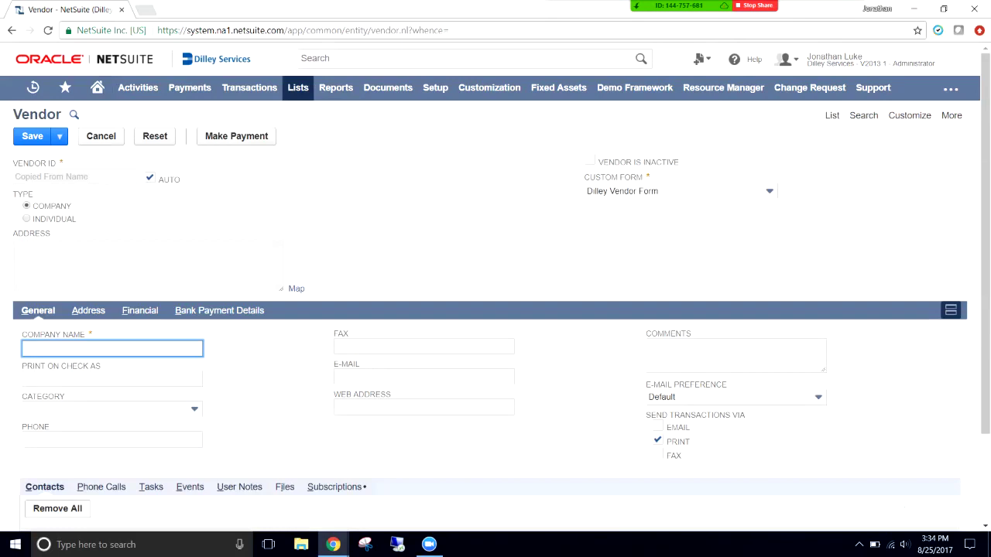
{"action": "type", "text": "Apple In"}
{"action": "key", "text": "BackSpace"}
{"action": "key", "text": "BackSpace"}
{"action": "key", "text": "Tab"}
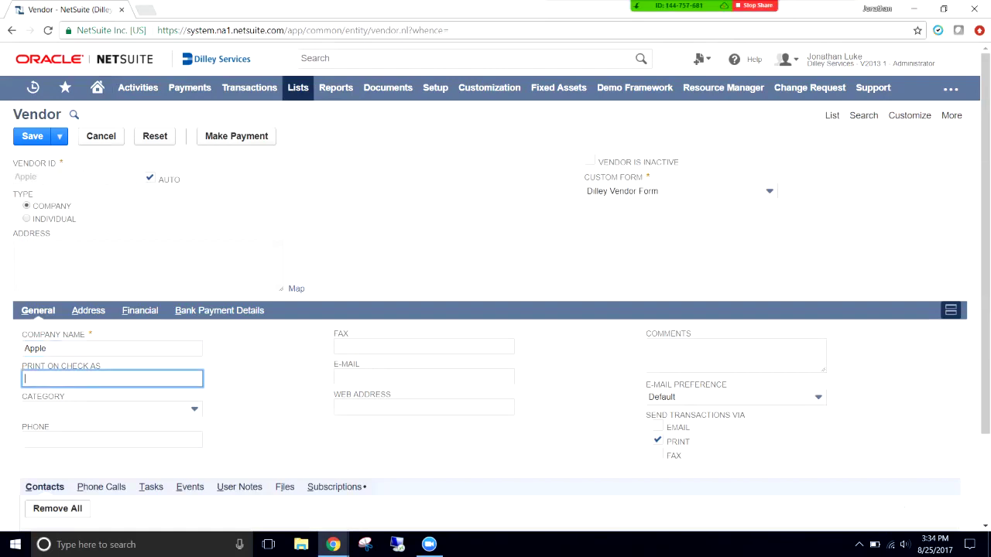
{"action": "key", "text": "shift+Tab"}
{"action": "key", "text": "shift+Tab"}
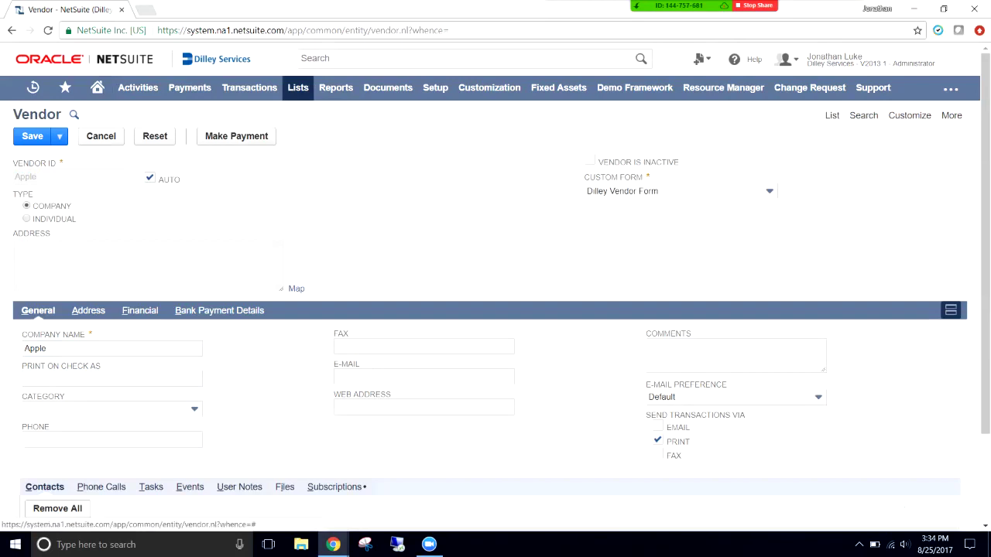
{"action": "key", "text": "Tab"}
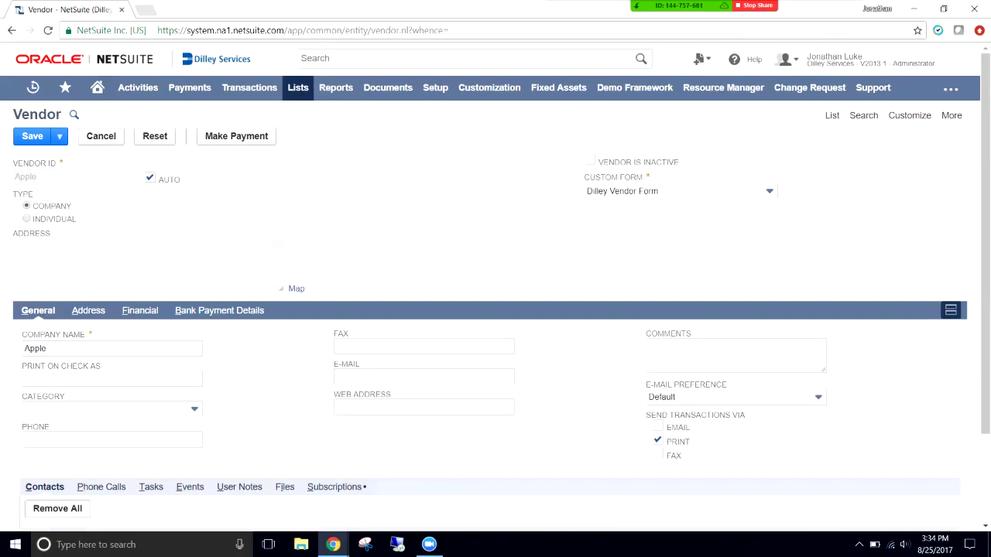
{"action": "key", "text": "Tab"}
{"action": "key", "text": "Tab"}
{"action": "key", "text": "Tab"}
{"action": "key", "text": "Tab"}
{"action": "key", "text": "Tab"}
{"action": "key", "text": "Tab"}
{"action": "key", "text": "Tab"}
{"action": "key", "text": "Tab"}
Check the e-mail and phone fields, then review the Financial details showing USA currency
{"action": "left_click", "coordinate": [423, 376]}
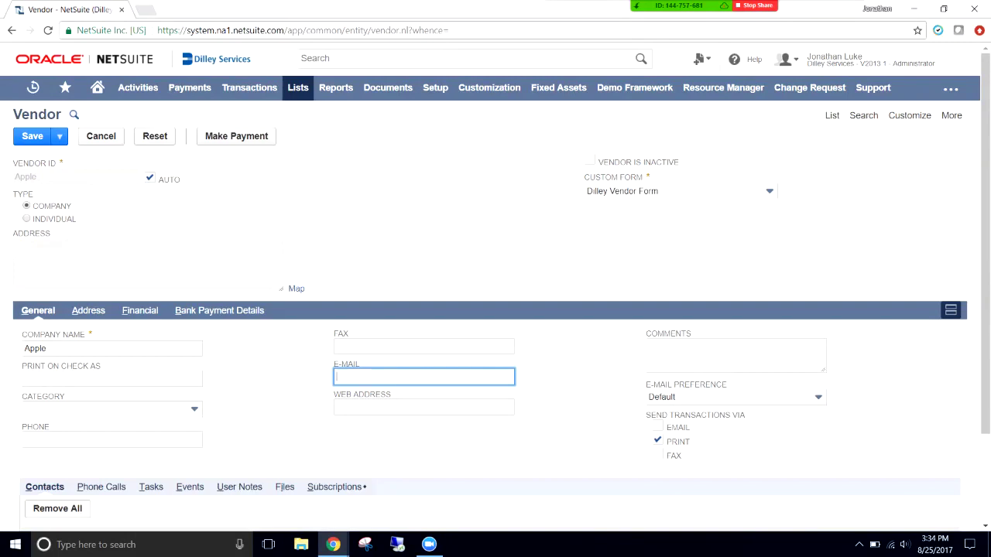
{"action": "key", "text": "Down"}
{"action": "key", "text": "Escape"}
{"action": "left_click", "coordinate": [112, 439]}
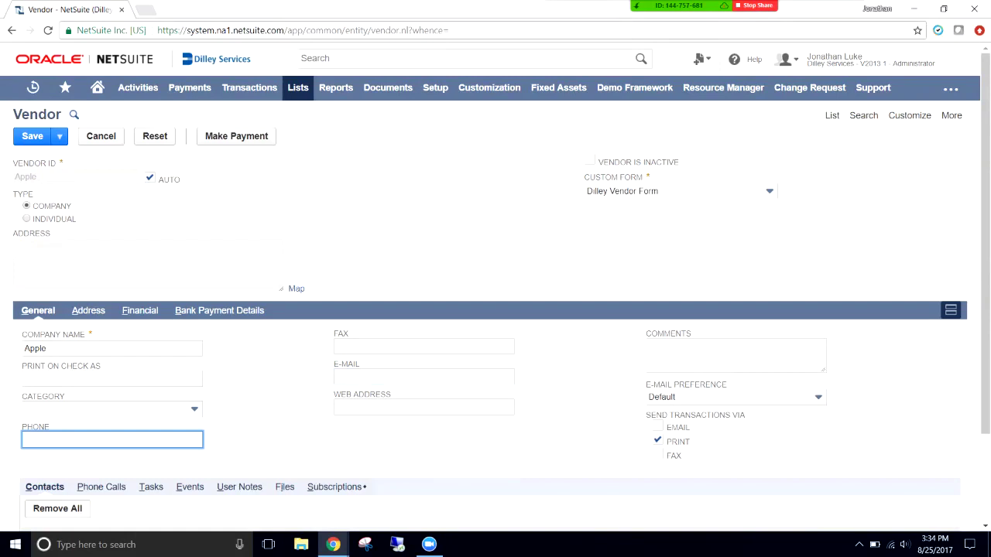
{"action": "scroll", "coordinate": [496, 310], "scroll_direction": "down", "scroll_amount": 1}
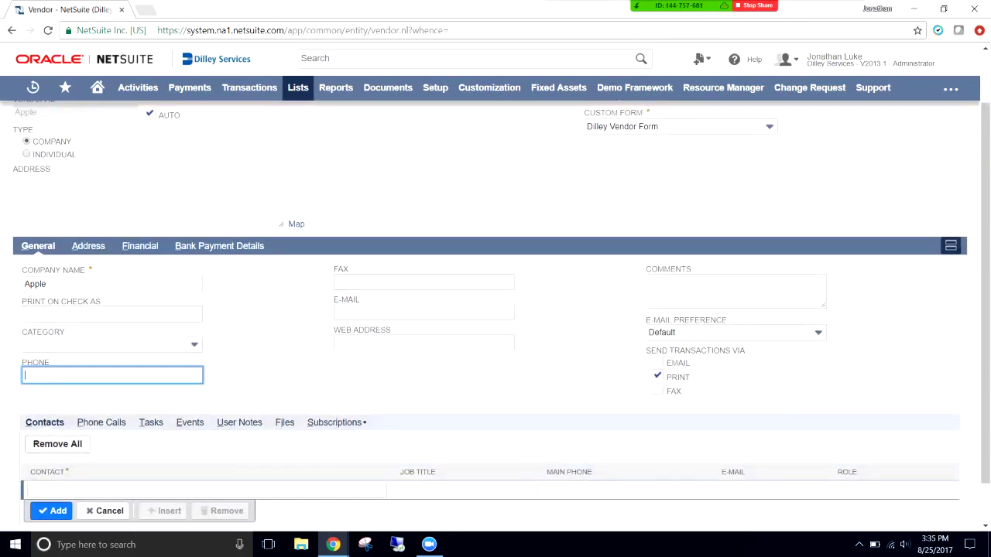
{"action": "left_click", "coordinate": [140, 246]}
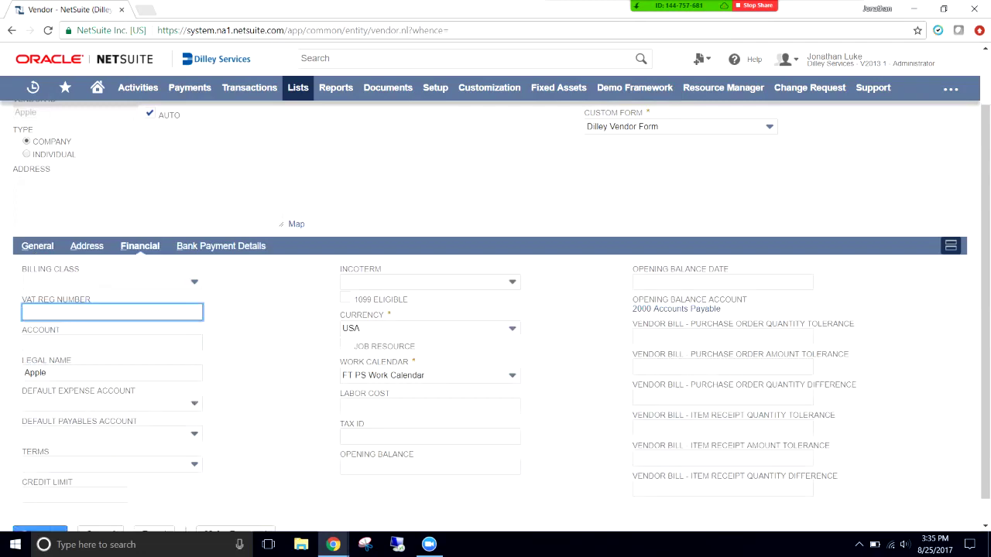
{"action": "scroll", "coordinate": [501, 316], "scroll_direction": "down", "scroll_amount": 1}
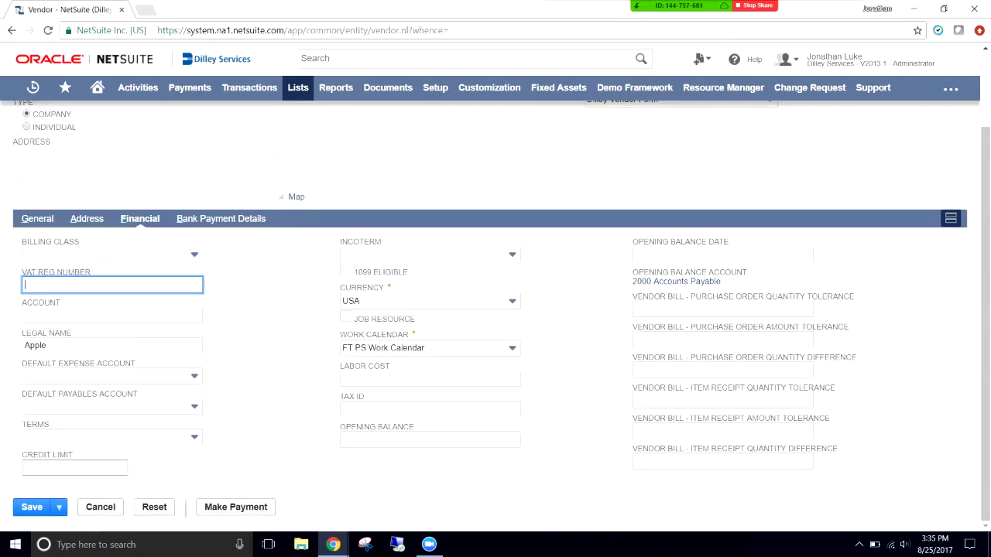
{"action": "left_click", "coordinate": [74, 468]}
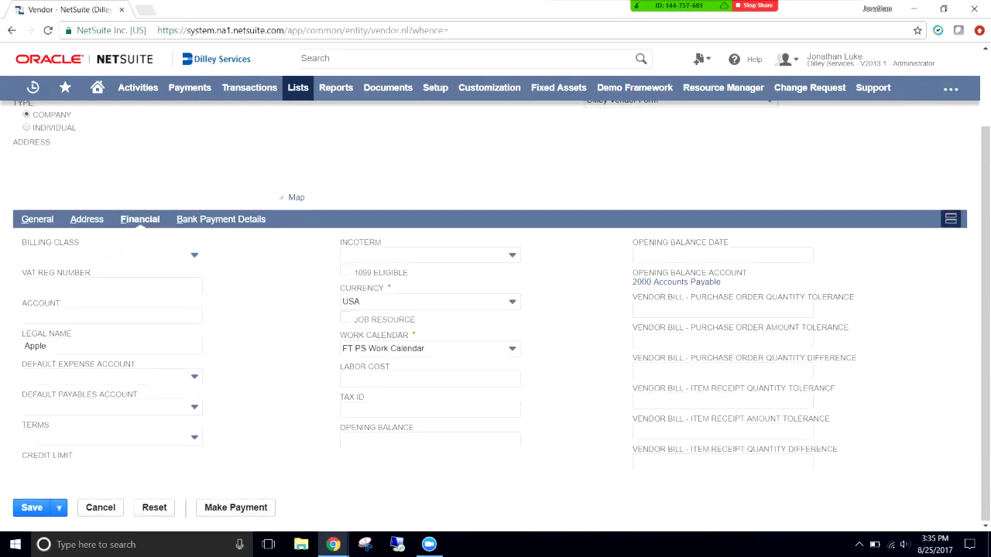
{"action": "scroll", "coordinate": [495, 310], "scroll_direction": "up", "scroll_amount": 2}
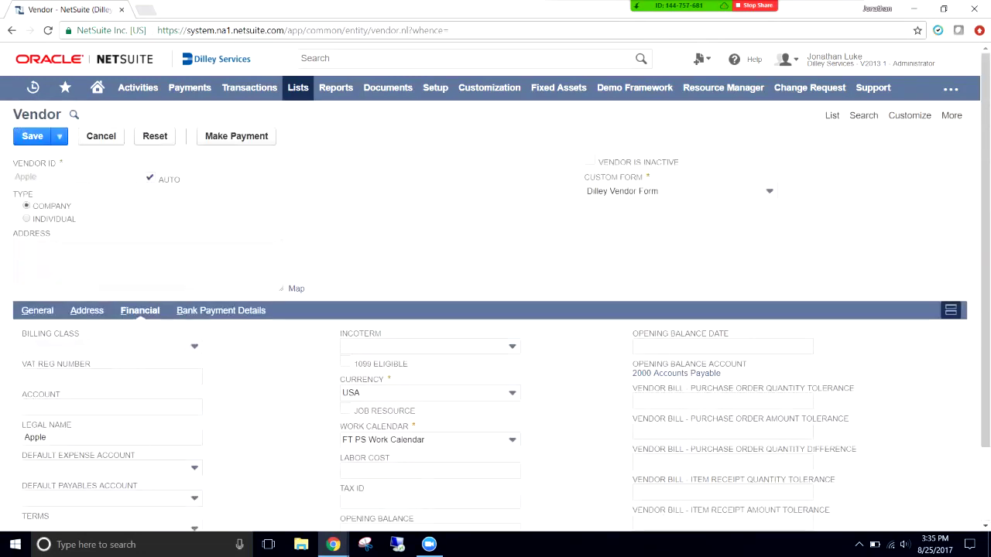
Save the Apple vendor and reopen its record in edit mode
{"action": "left_click", "coordinate": [33, 135]}
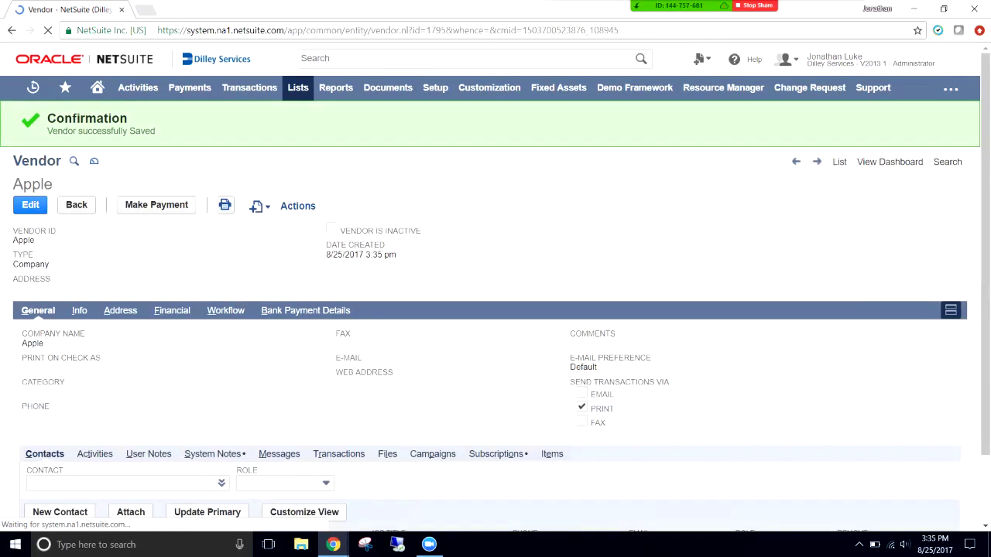
{"action": "left_click_drag", "start_coordinate": [397, 255], "coordinate": [47, 278]}
{"action": "left_click", "coordinate": [464, 263]}
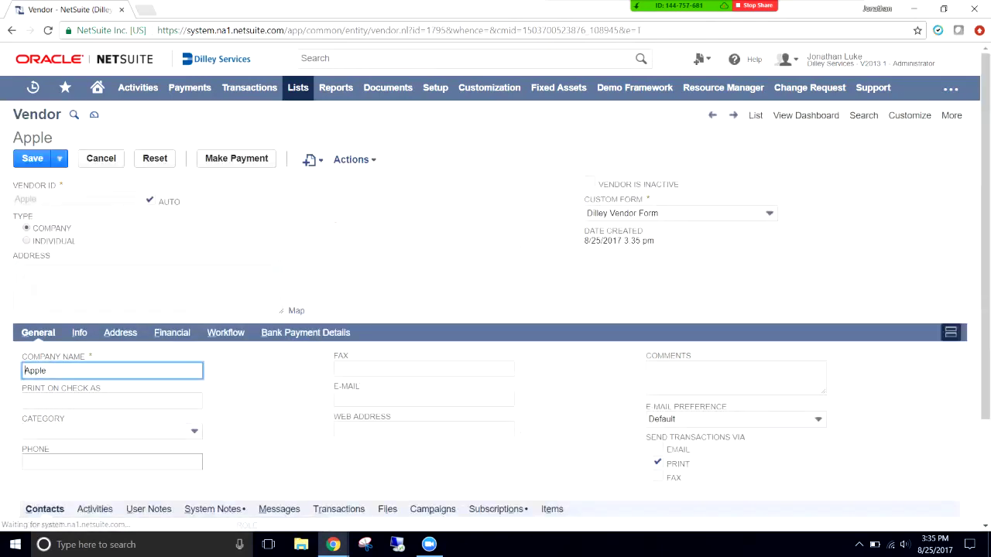
Fill the suggested phone number and e-mail address, then show the Address subtab
{"action": "key", "text": "Tab"}
{"action": "key", "text": "Tab"}
{"action": "key", "text": "Tab"}
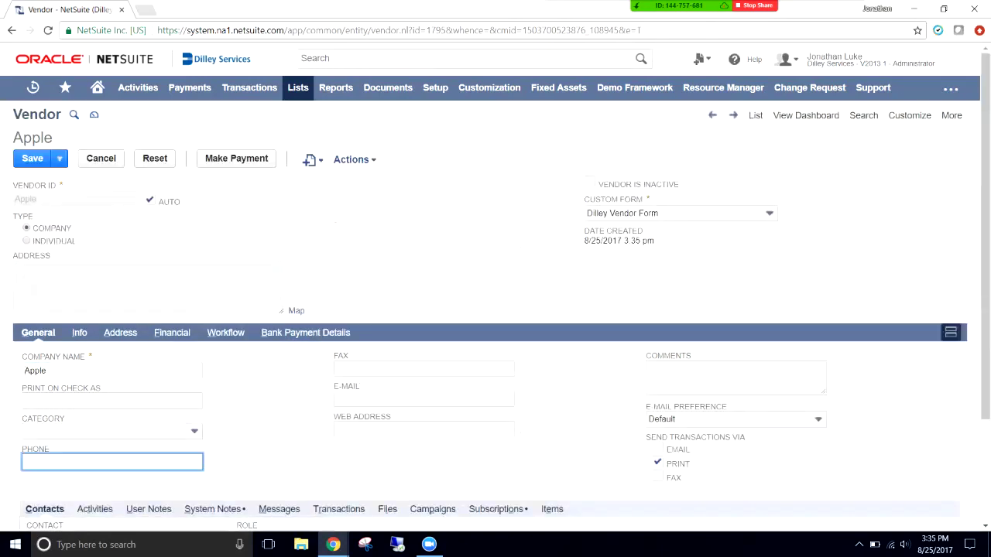
{"action": "type", "text": "408"}
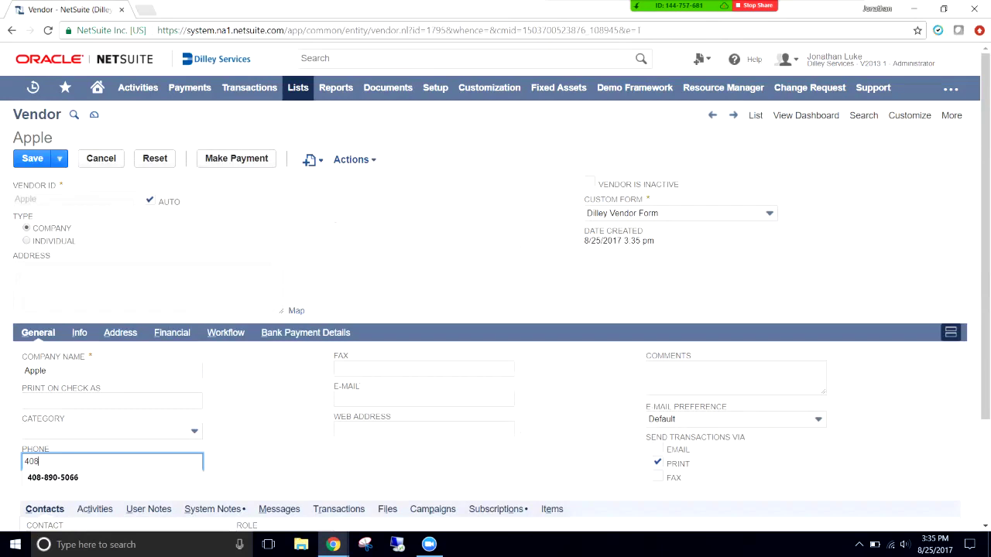
{"action": "key", "text": "Down"}
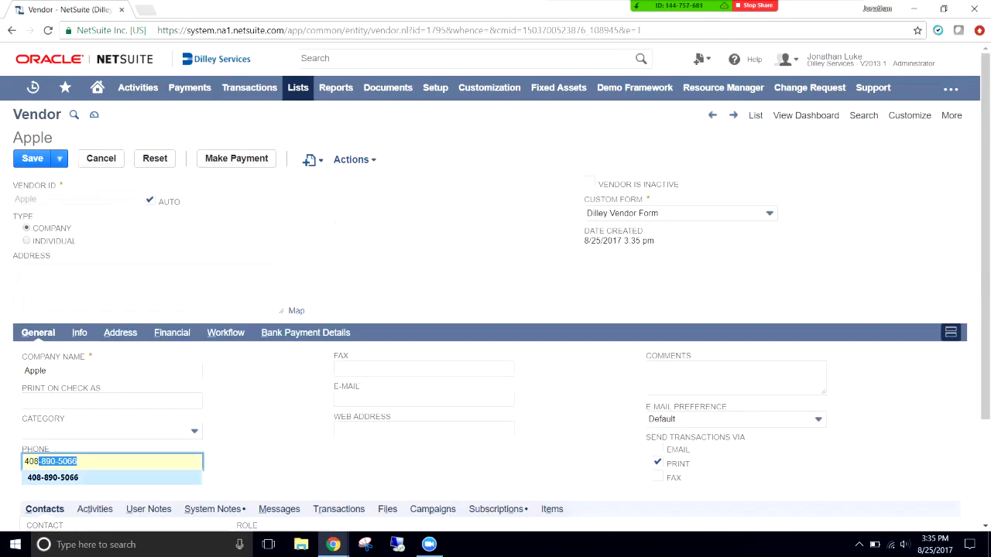
{"action": "key", "text": "Tab"}
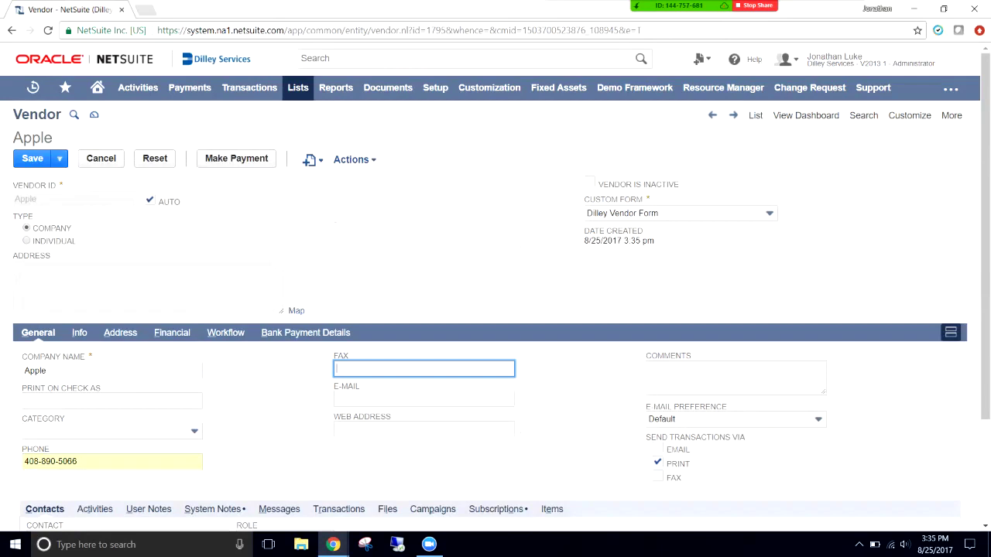
{"action": "key", "text": "Tab"}
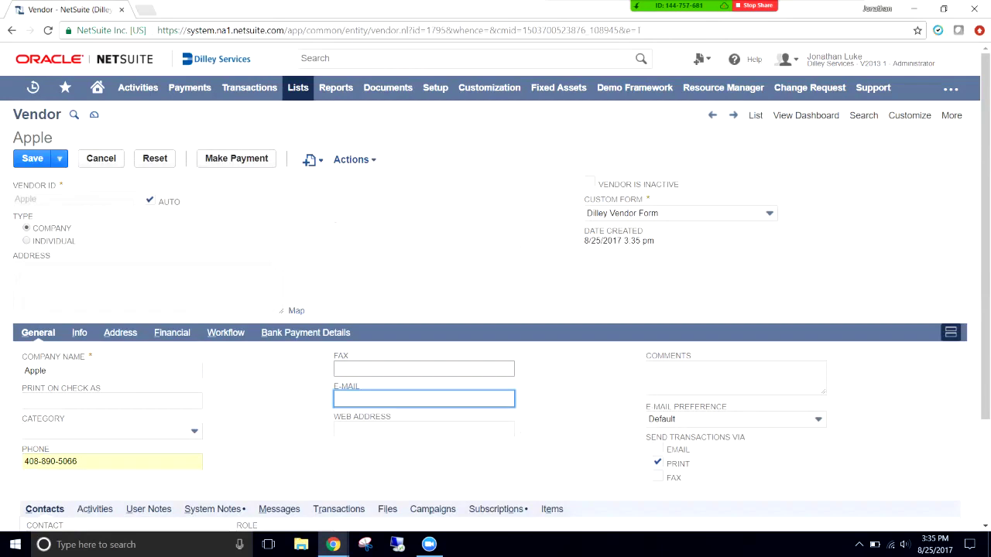
{"action": "type", "text": "jo"}
{"action": "key", "text": "Down"}
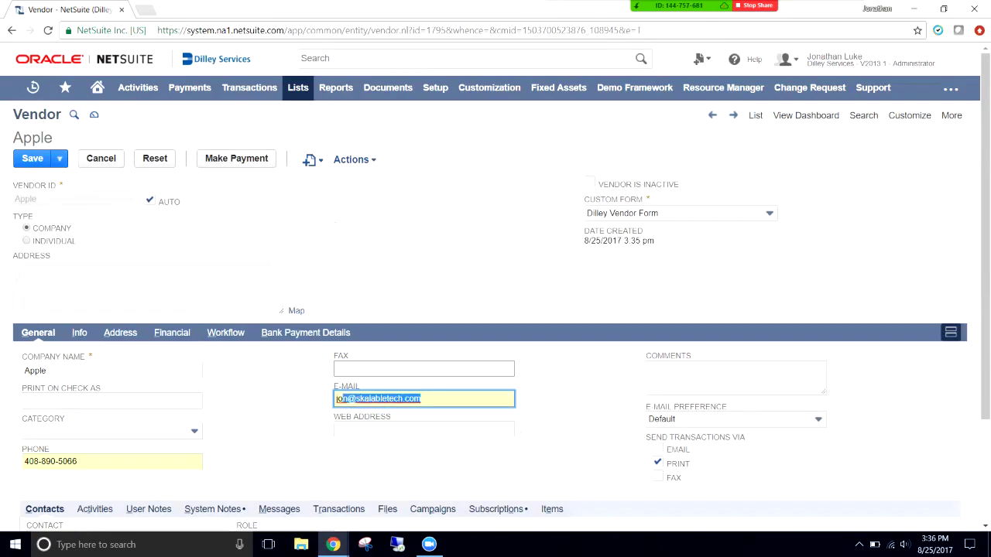
{"action": "key", "text": "Tab"}
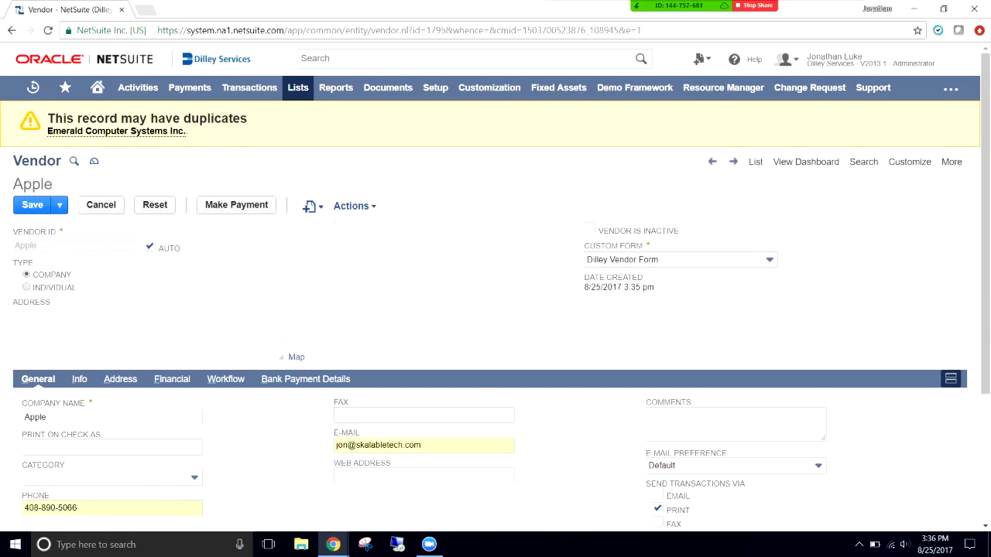
{"action": "scroll", "coordinate": [297, 357], "scroll_direction": "down", "scroll_amount": 3}
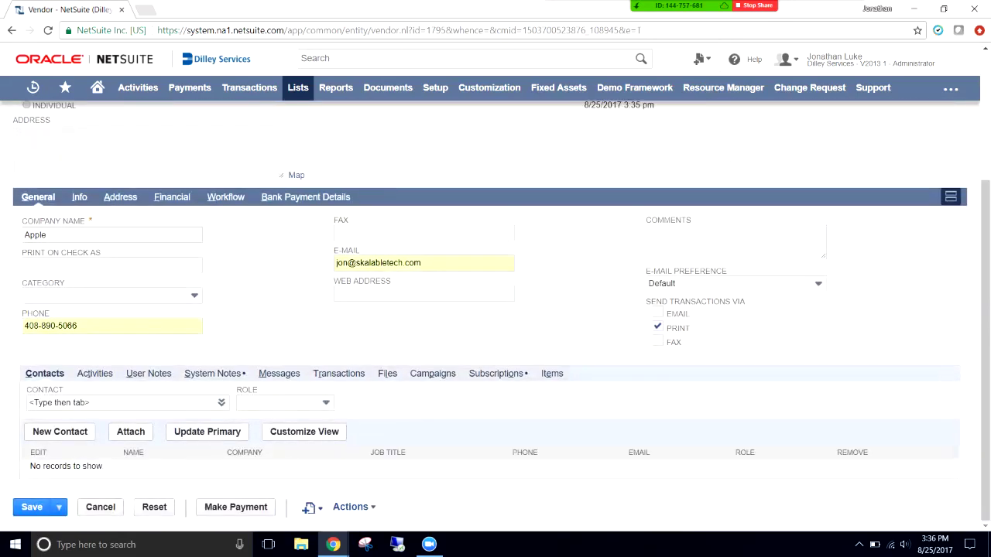
{"action": "left_click", "coordinate": [120, 197]}
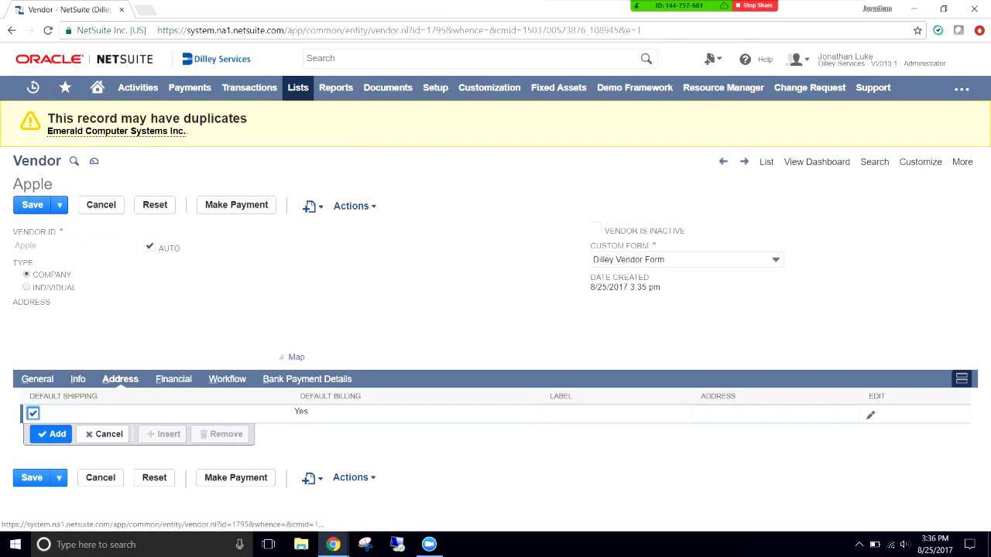
Autofill the vendor's default address from the saved suggestion, correct the suite to Ste#140, and confirm
{"action": "left_click", "coordinate": [870, 415]}
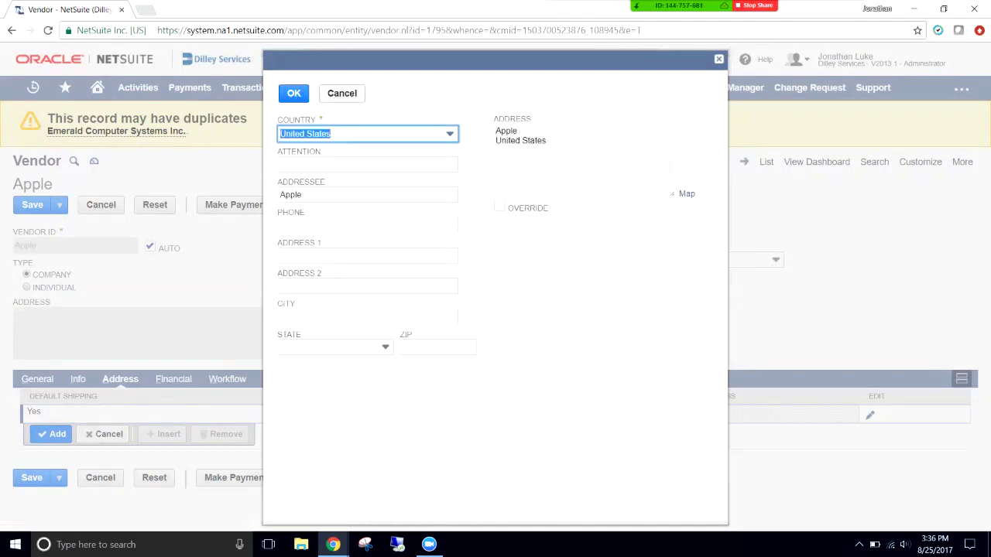
{"action": "left_click", "coordinate": [364, 255]}
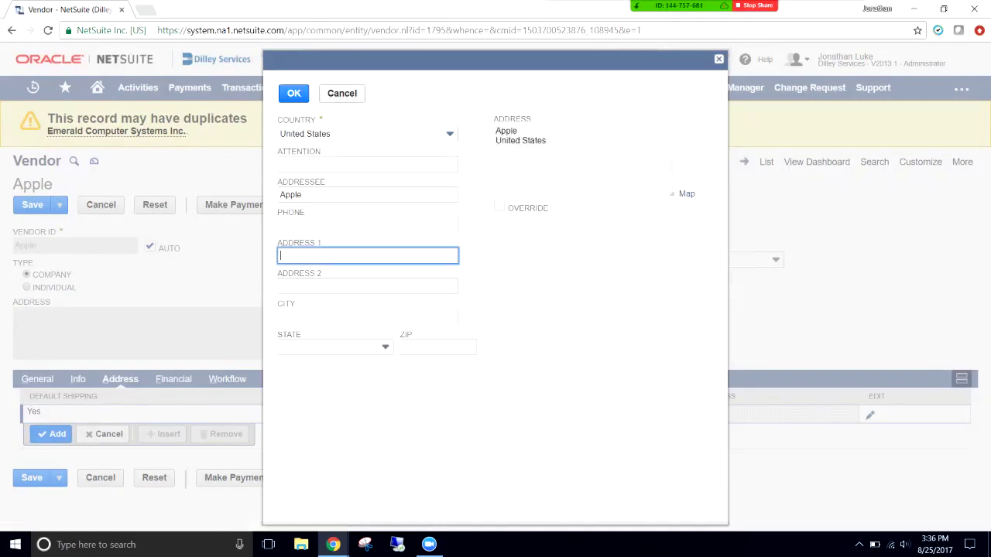
{"action": "type", "text": "4300"}
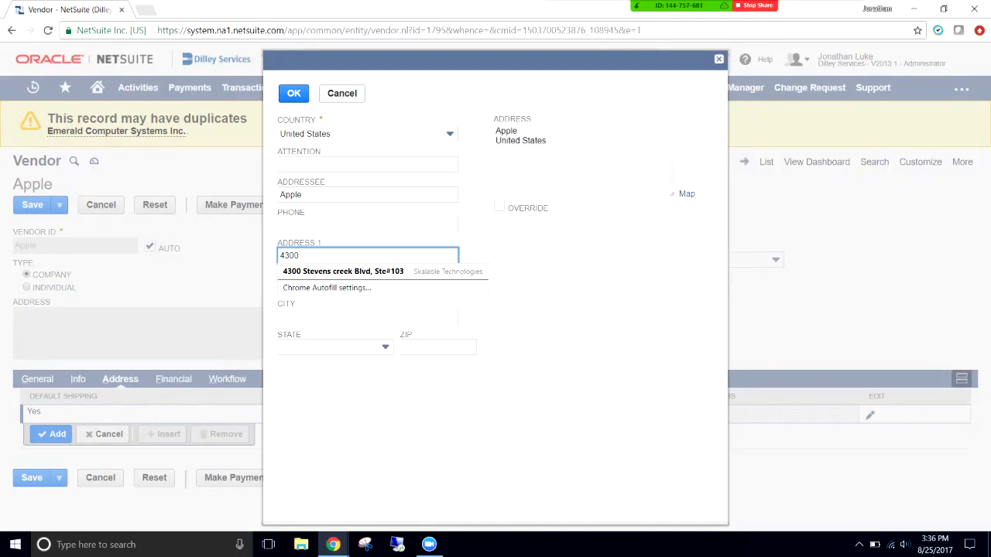
{"action": "key", "text": "Down"}
{"action": "key", "text": "Return"}
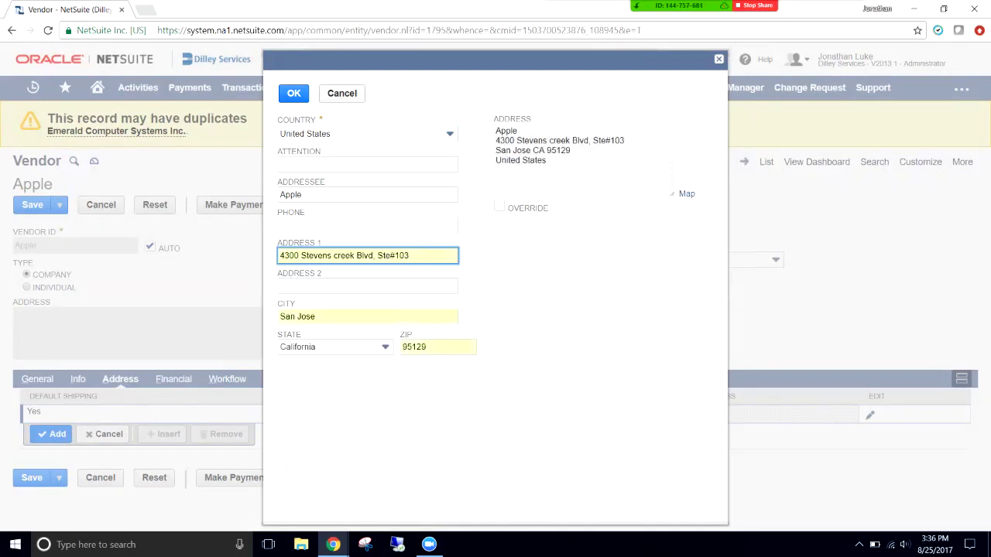
{"action": "key", "text": "shift+Left"}
{"action": "key", "text": "shift+Left"}
{"action": "key", "text": "BackSpace"}
{"action": "type", "text": "40"}
{"action": "key", "text": "ctrl+a"}
{"action": "key", "text": "Tab"}
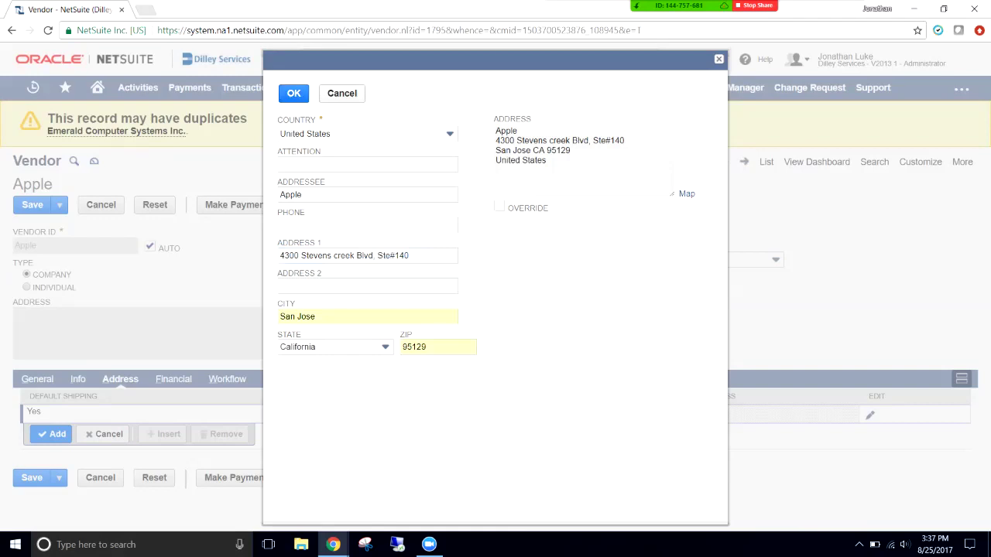
{"action": "left_click", "coordinate": [294, 93]}
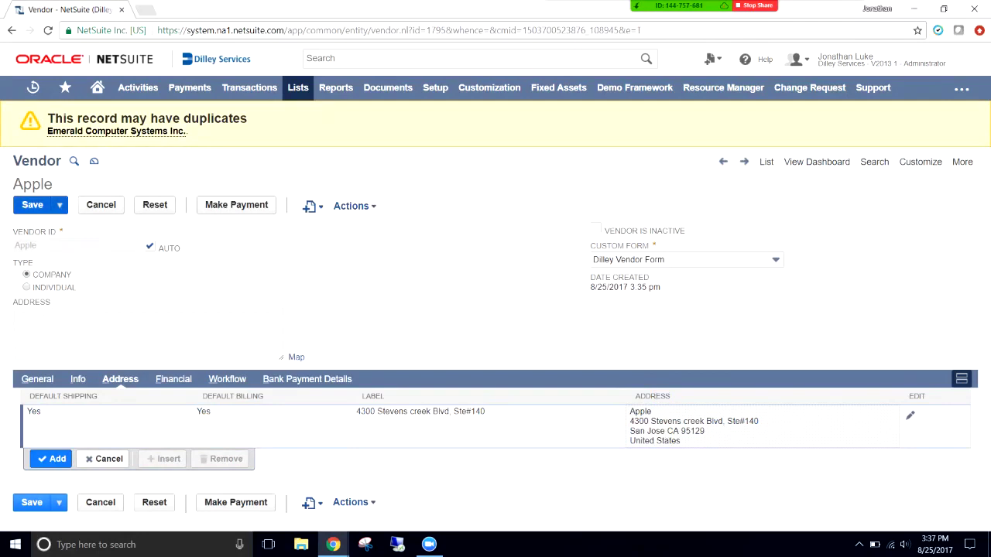
Save the Apple vendor, review its address and Info details, and return to Home
{"action": "left_click", "coordinate": [32, 204]}
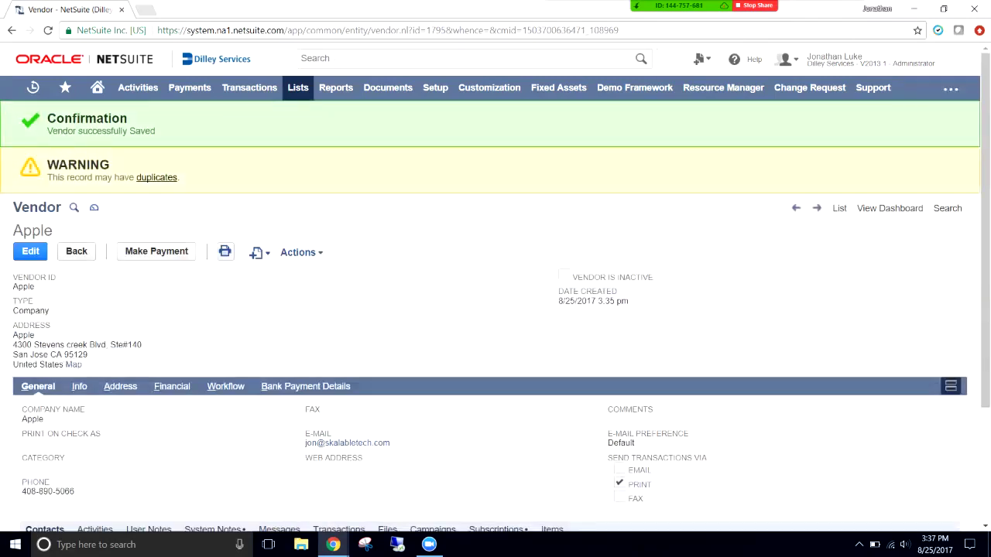
{"action": "left_click_drag", "start_coordinate": [144, 356], "coordinate": [13, 333]}
{"action": "left_click", "coordinate": [194, 341]}
{"action": "scroll", "coordinate": [496, 310], "scroll_direction": "down", "scroll_amount": 2}
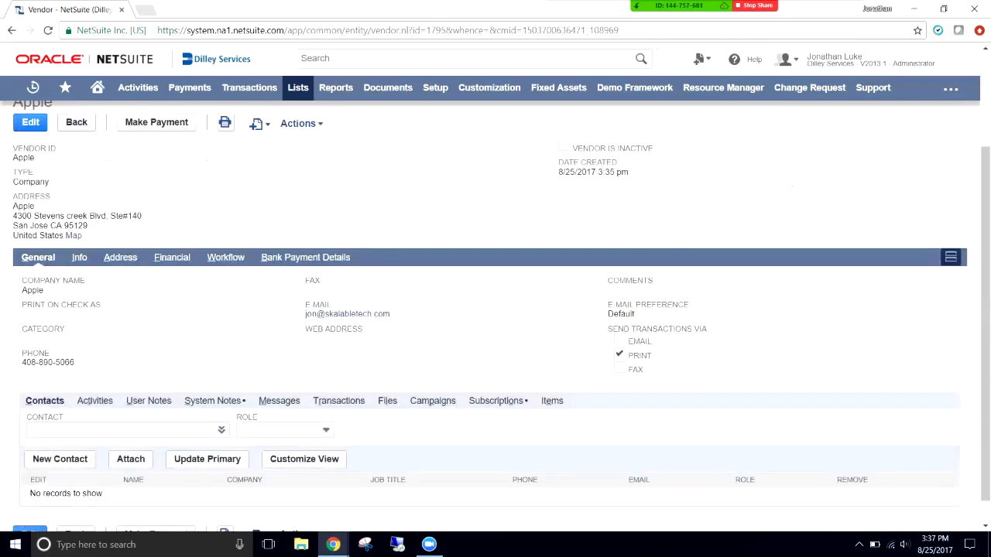
{"action": "left_click", "coordinate": [79, 257]}
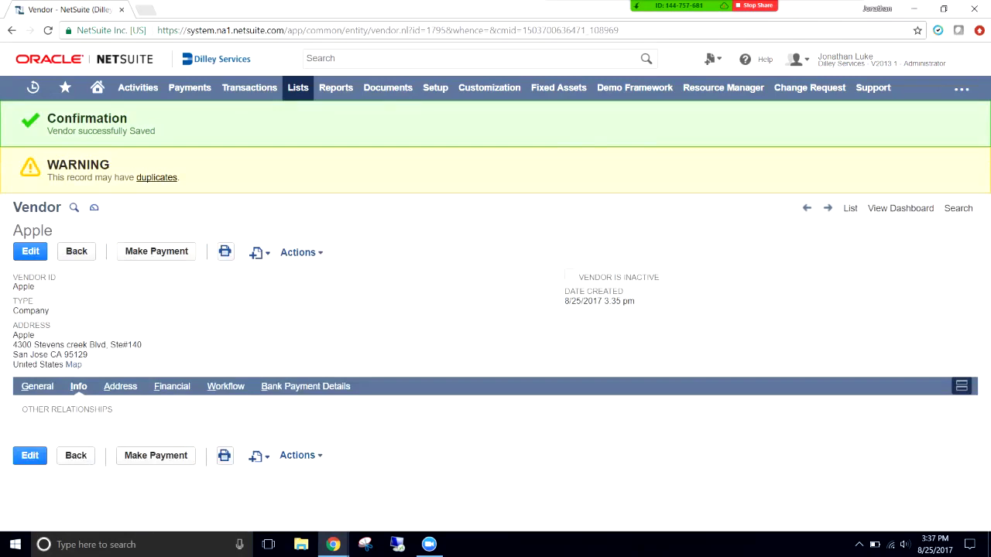
{"action": "triple_click", "coordinate": [67, 410]}
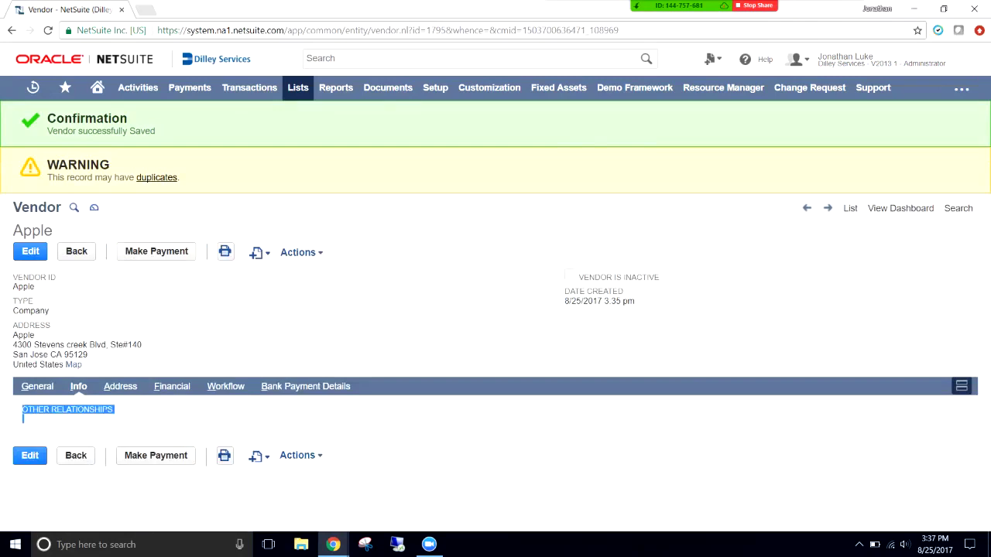
{"action": "left_click", "coordinate": [67, 409]}
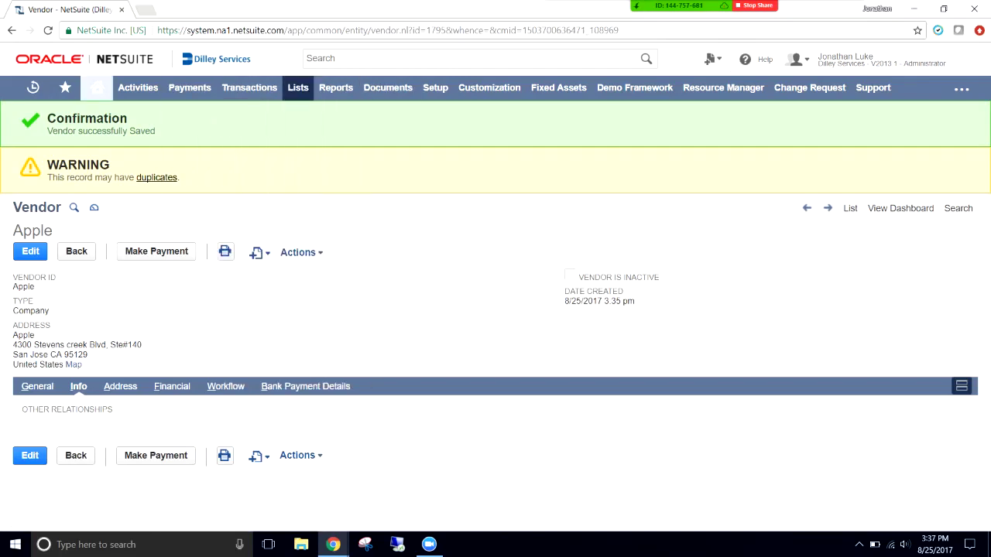
{"action": "left_click", "coordinate": [97, 87]}
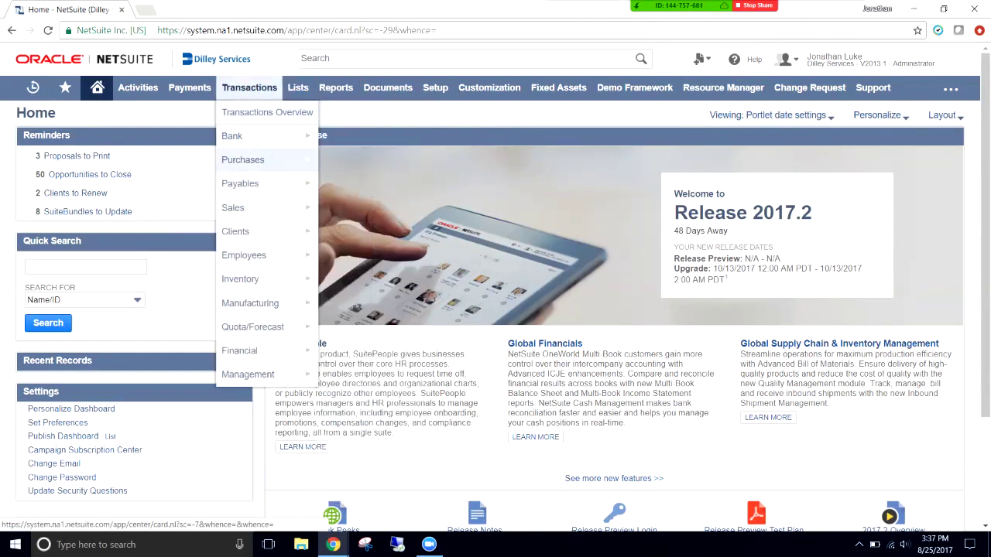
{"action": "mouse_move", "coordinate": [370, 160]}
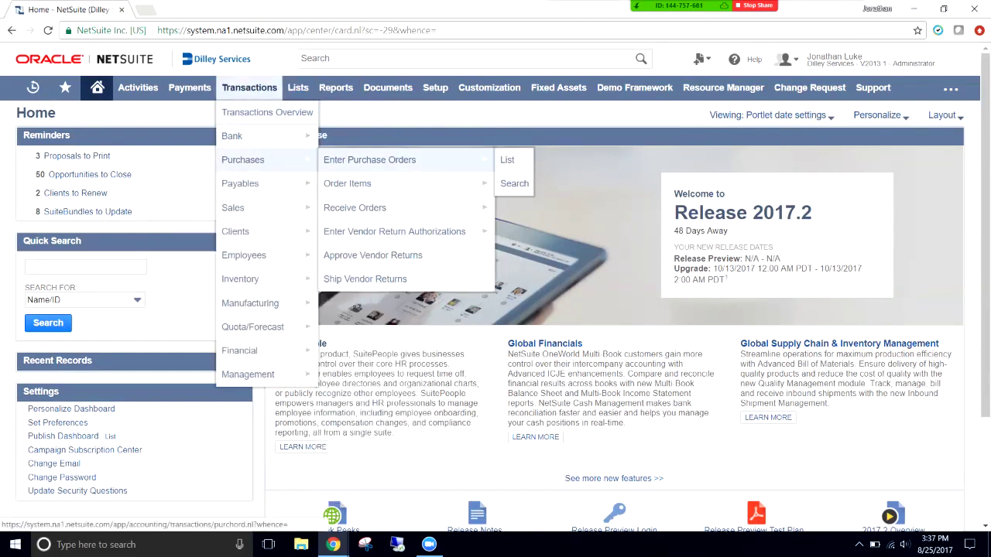
Open Enter Purchase Orders to start a blank purchase order
{"action": "left_click", "coordinate": [369, 159]}
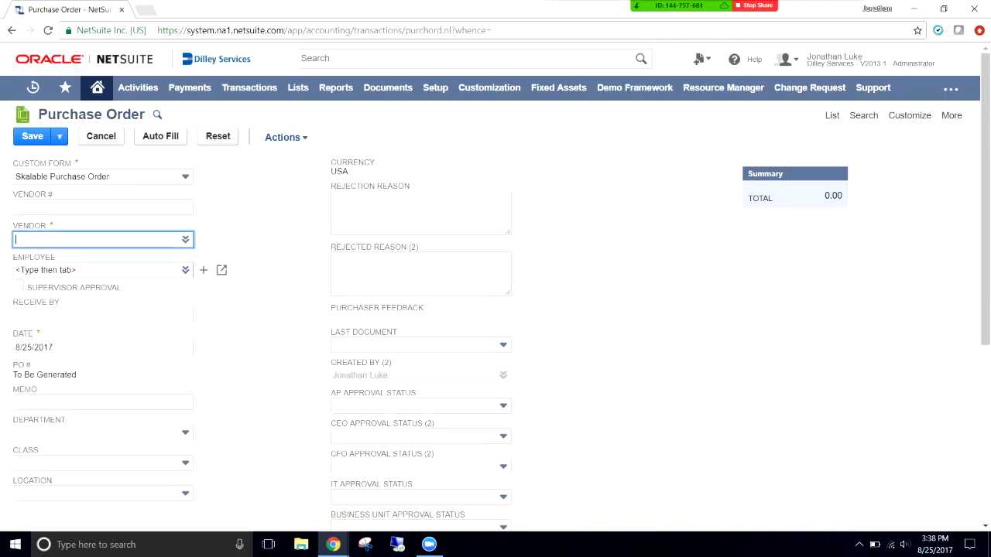
Pick the requesting employee and set the purchase order vendor to Apple
{"action": "key", "text": "Tab"}
{"action": "type", "text": "jon"}
{"action": "left_click", "coordinate": [31, 285]}
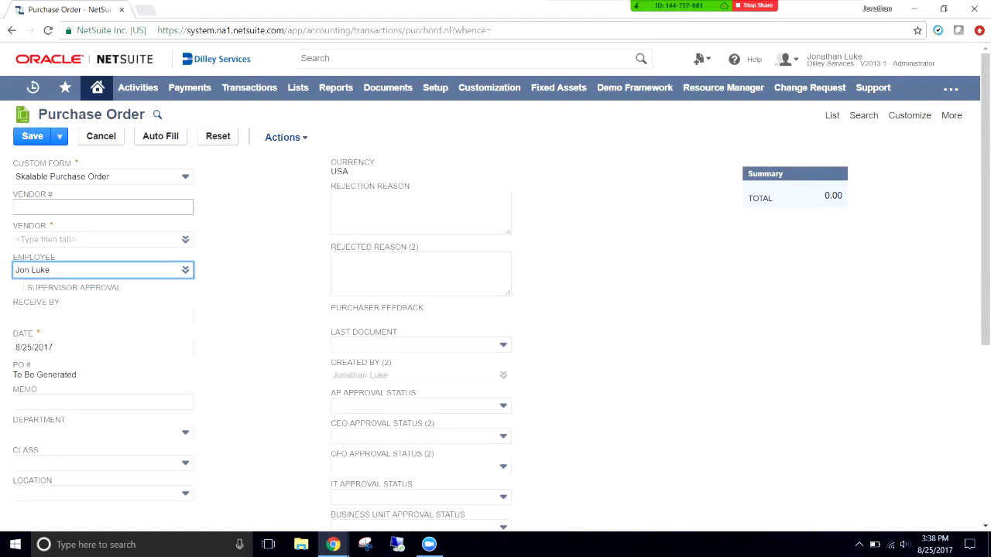
{"action": "key", "text": "shift+Tab"}
{"action": "type", "text": "apple"}
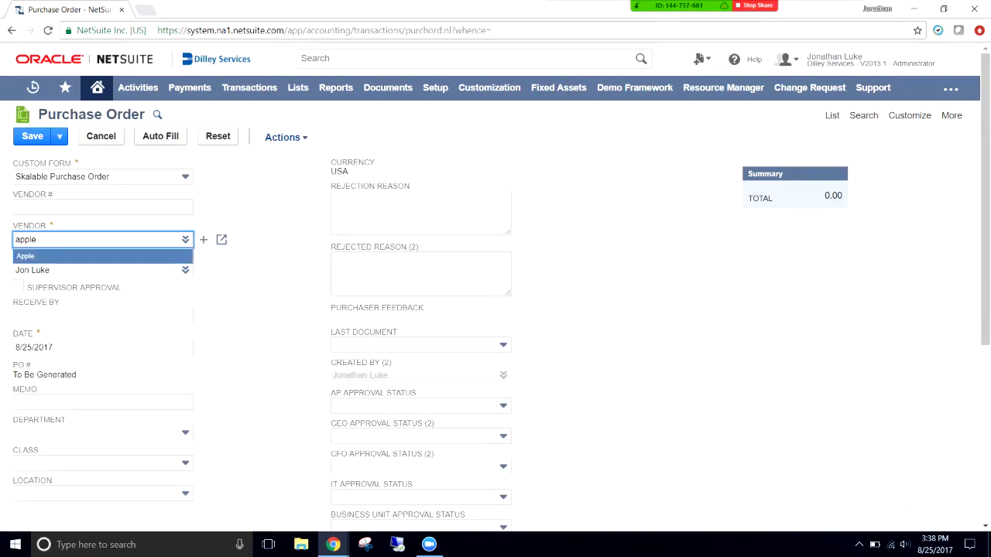
{"action": "key", "text": "Return"}
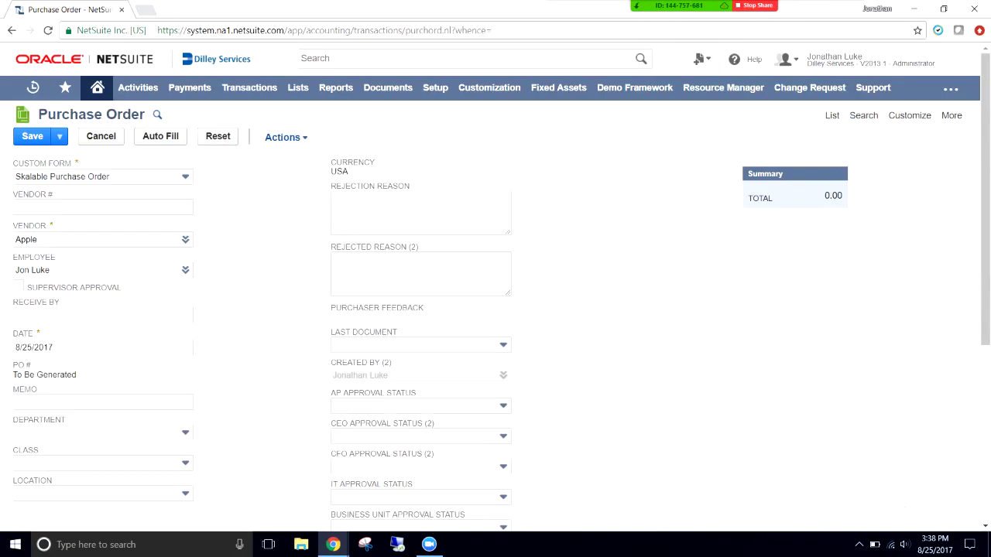
Move down to the Expenses sublist and start an expense line's account
{"action": "scroll", "coordinate": [495, 310], "scroll_direction": "down", "scroll_amount": 1}
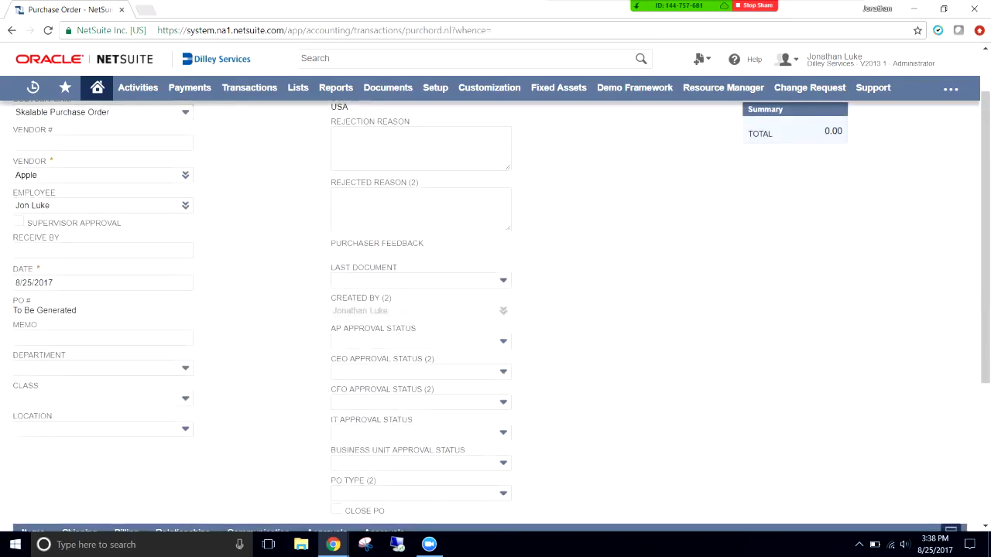
{"action": "scroll", "coordinate": [495, 310], "scroll_direction": "up", "scroll_amount": 1}
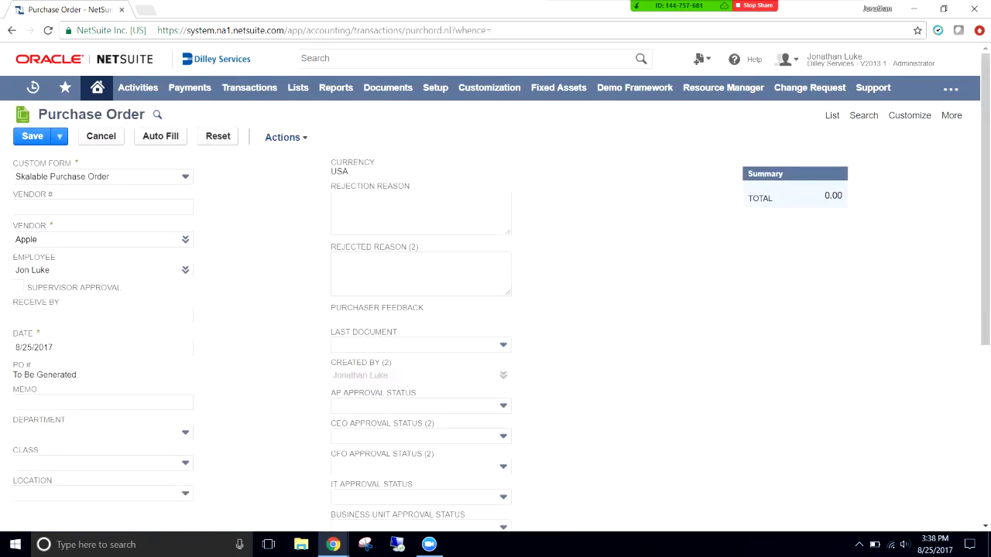
{"action": "scroll", "coordinate": [496, 309], "scroll_direction": "down", "scroll_amount": 1}
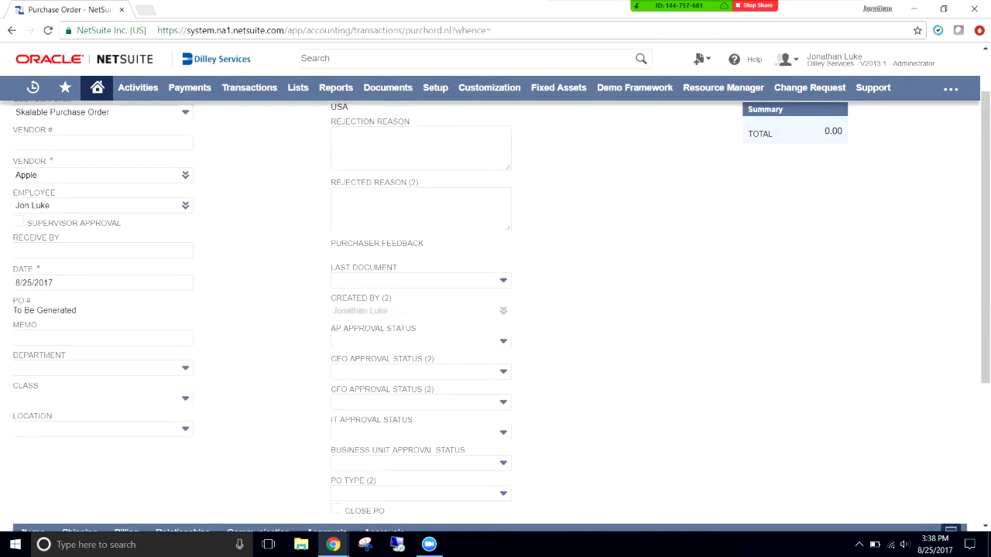
{"action": "key", "text": "Tab"}
{"action": "key", "text": "Tab"}
{"action": "scroll", "coordinate": [495, 310], "scroll_direction": "down", "scroll_amount": 1}
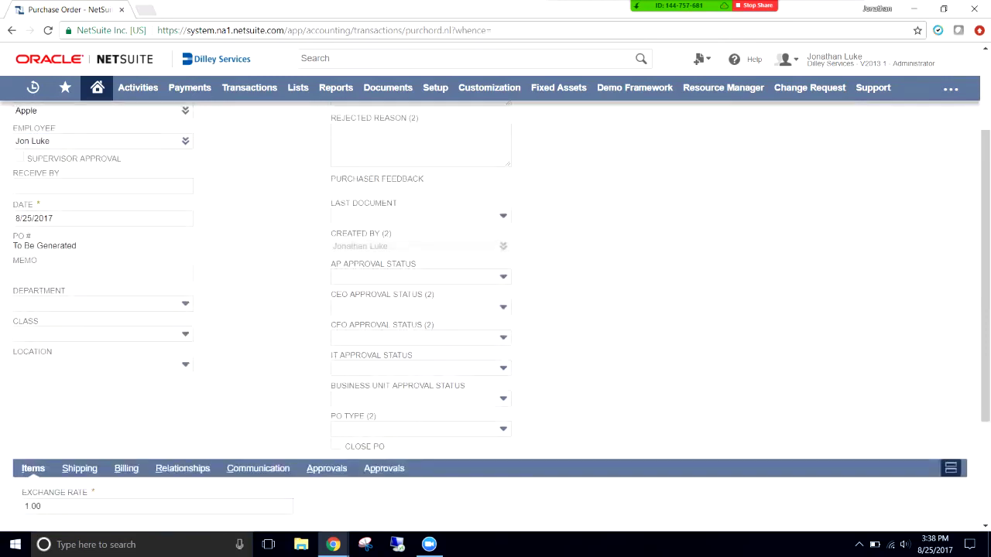
{"action": "key", "text": "Tab"}
{"action": "key", "text": "Tab"}
{"action": "scroll", "coordinate": [495, 310], "scroll_direction": "up", "scroll_amount": 1}
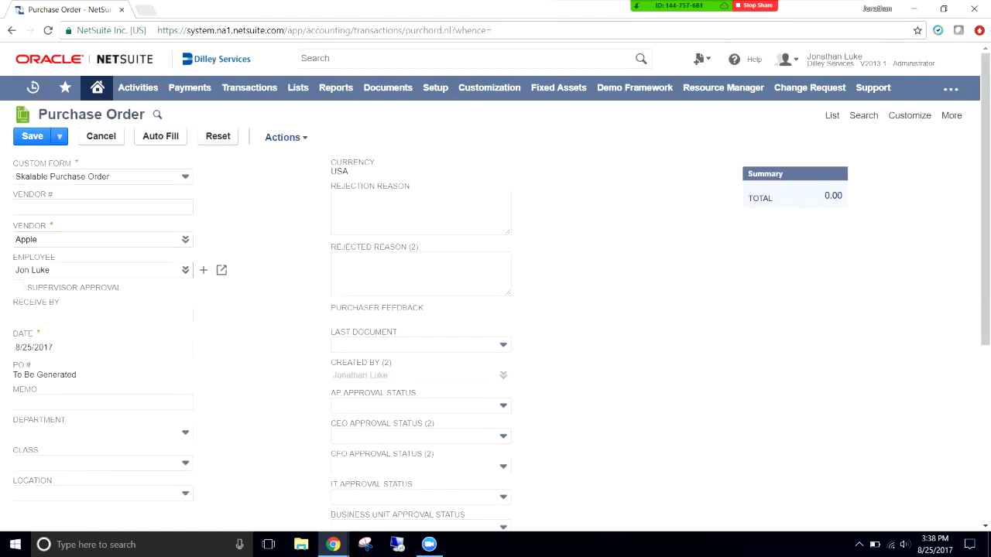
{"action": "scroll", "coordinate": [495, 309], "scroll_direction": "down", "scroll_amount": 1}
{"action": "scroll", "coordinate": [495, 309], "scroll_direction": "down", "scroll_amount": 1}
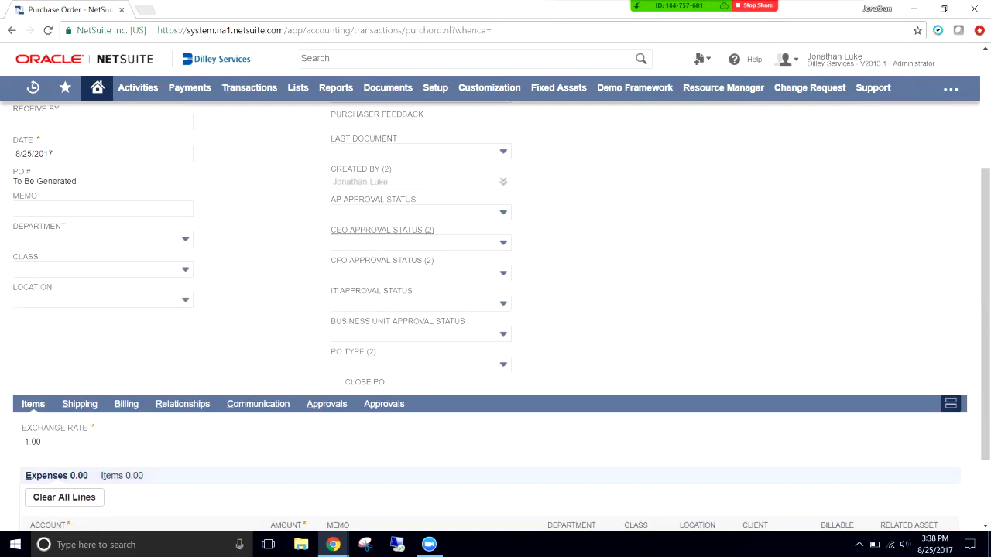
{"action": "scroll", "coordinate": [495, 309], "scroll_direction": "up", "scroll_amount": 3}
{"action": "scroll", "coordinate": [496, 309], "scroll_direction": "down", "scroll_amount": 1}
{"action": "scroll", "coordinate": [495, 310], "scroll_direction": "down", "scroll_amount": 3}
{"action": "scroll", "coordinate": [495, 310], "scroll_direction": "up", "scroll_amount": 4}
{"action": "scroll", "coordinate": [496, 310], "scroll_direction": "down", "scroll_amount": 2}
{"action": "scroll", "coordinate": [495, 309], "scroll_direction": "down", "scroll_amount": 1}
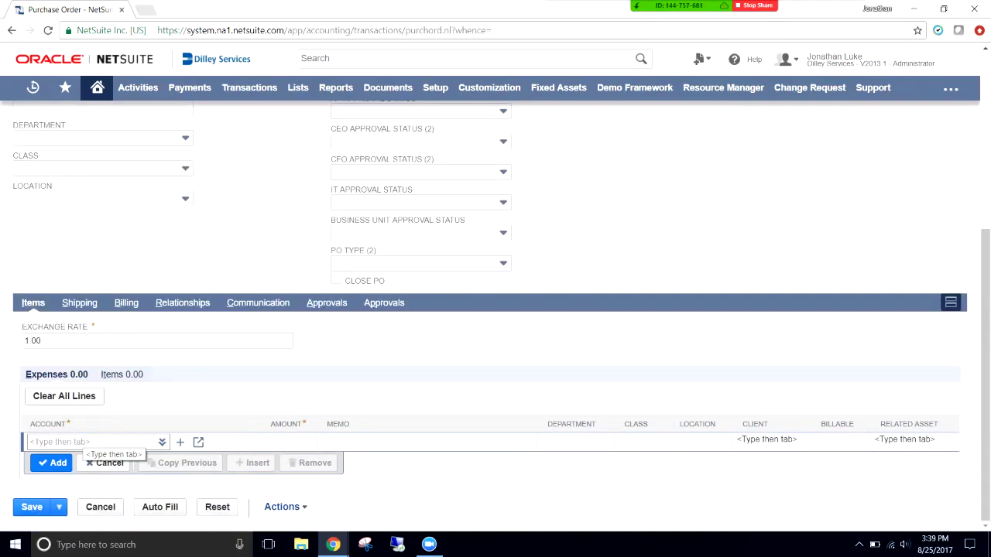
{"action": "left_click", "coordinate": [85, 442]}
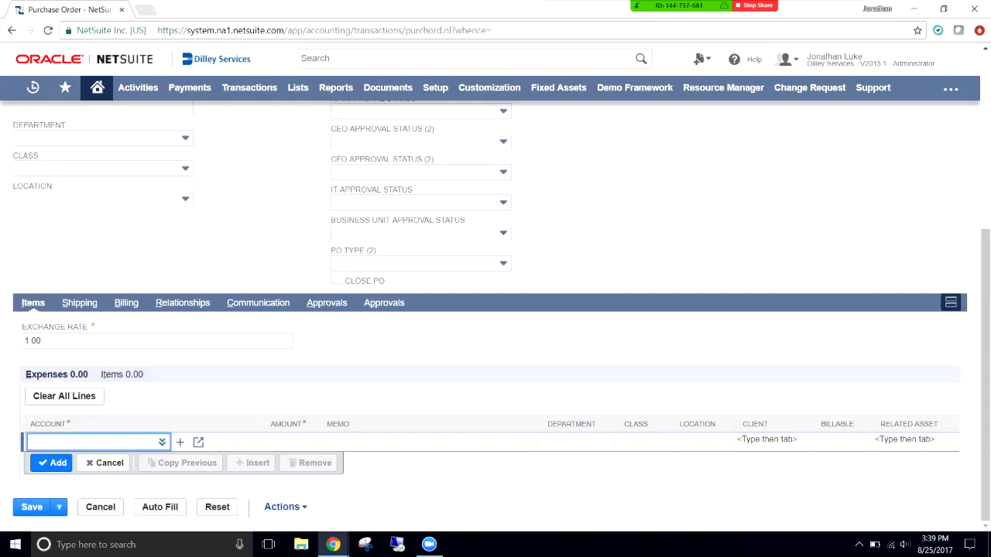
Switch to Items and add an Apple iPad line with quantity 50
{"action": "left_click", "coordinate": [122, 374]}
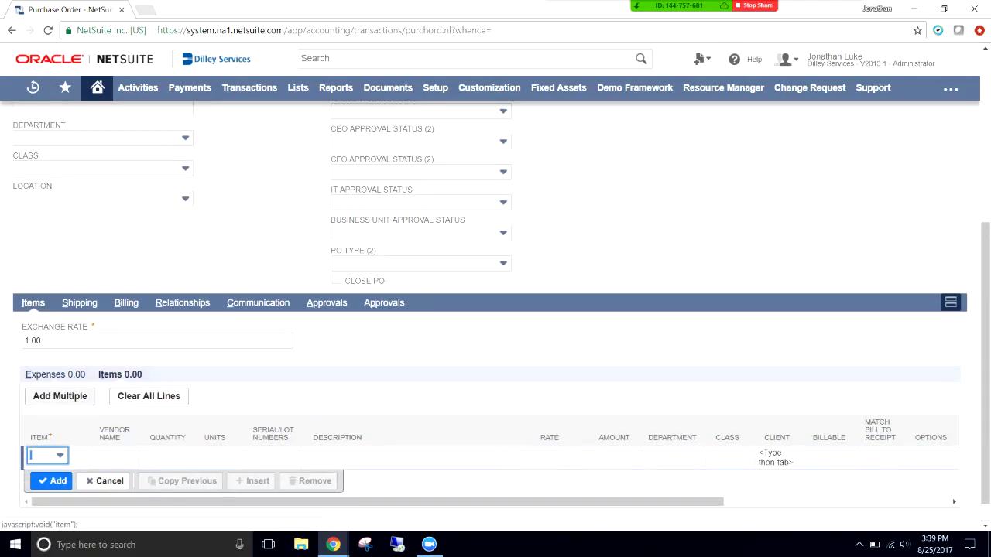
{"action": "left_click", "coordinate": [31, 455]}
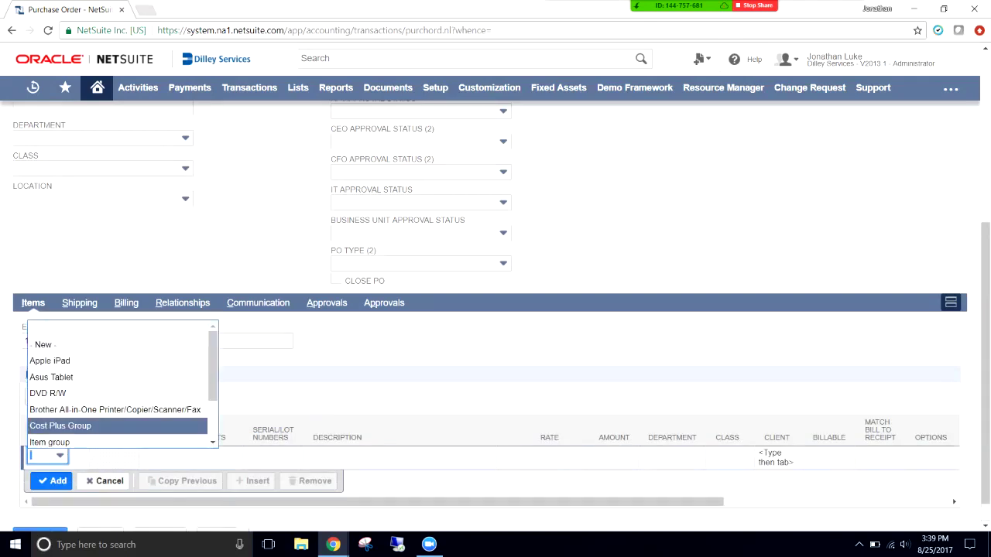
{"action": "key", "text": "Return"}
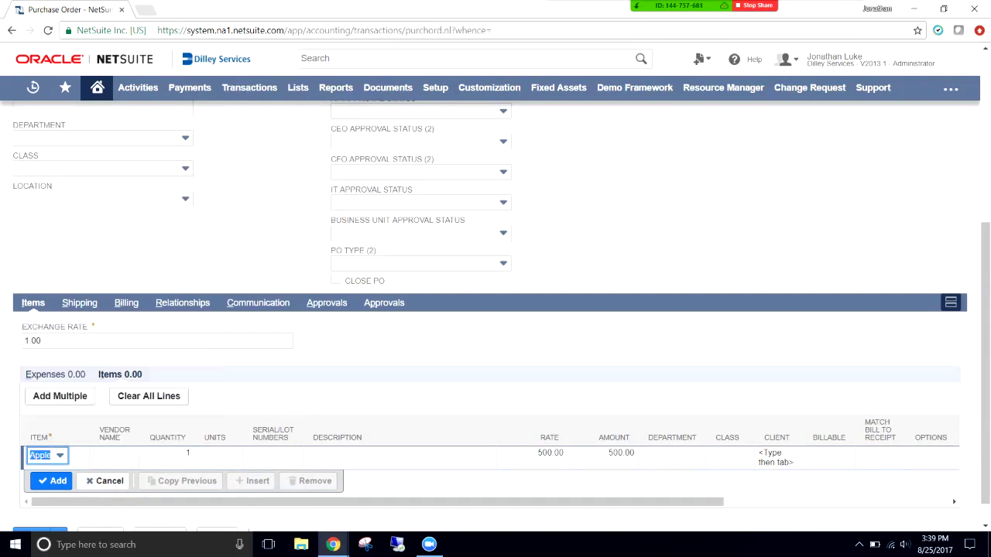
{"action": "key", "text": "Tab"}
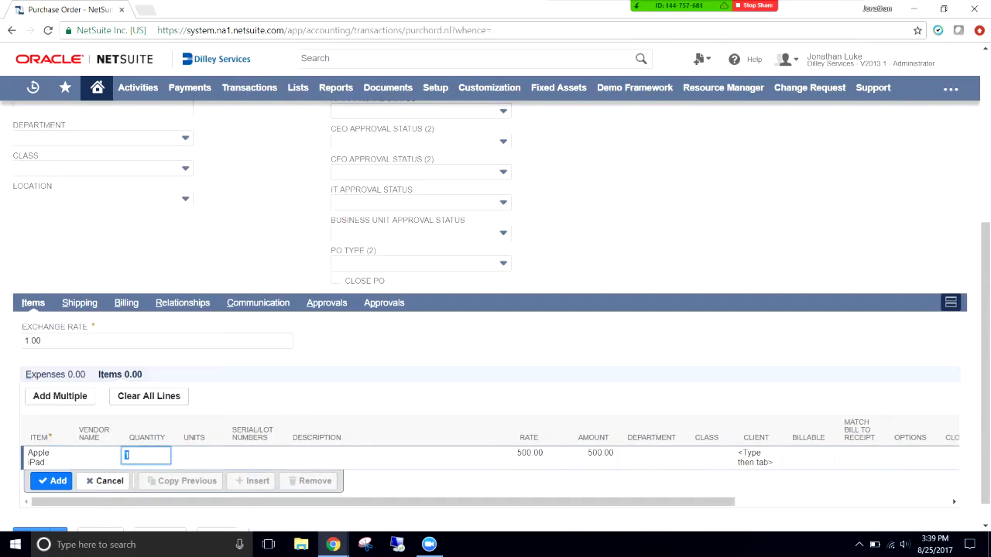
{"action": "type", "text": "50"}
{"action": "key", "text": "Tab"}
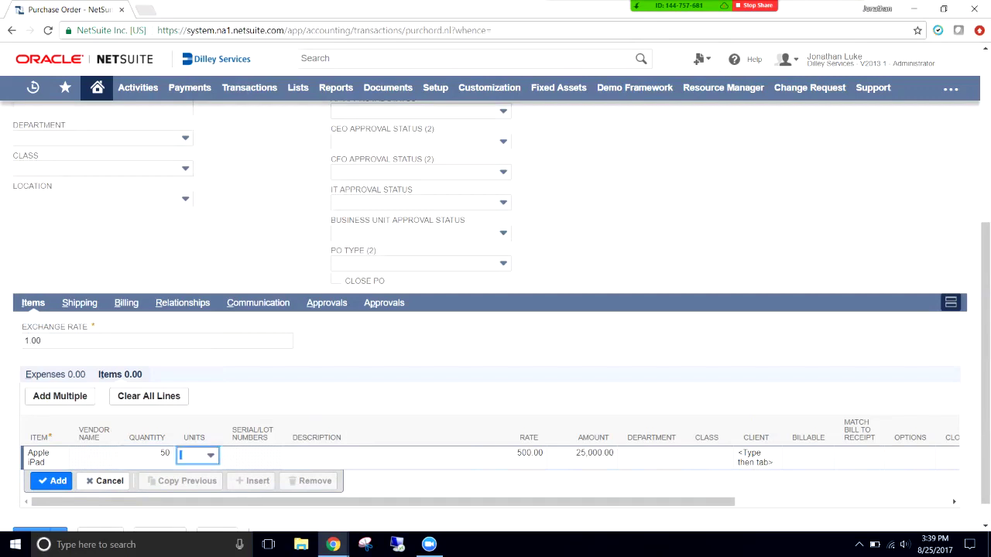
{"action": "key", "text": "Tab"}
Give the line rate 250 and description 'Apple i iPad for resale'
{"action": "key", "text": "Tab"}
{"action": "type", "text": "250"}
{"action": "key", "text": "Tab"}
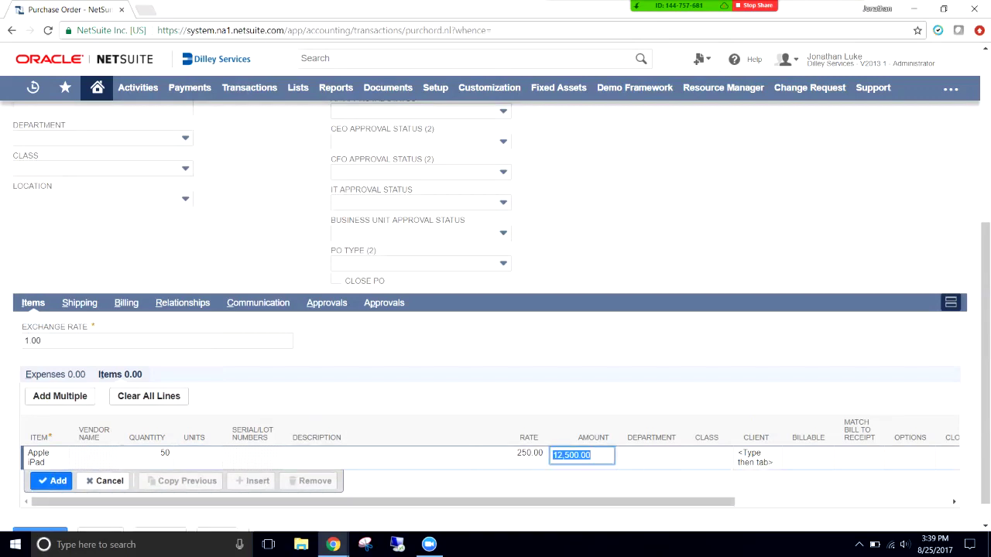
{"action": "key", "text": "shift+Tab"}
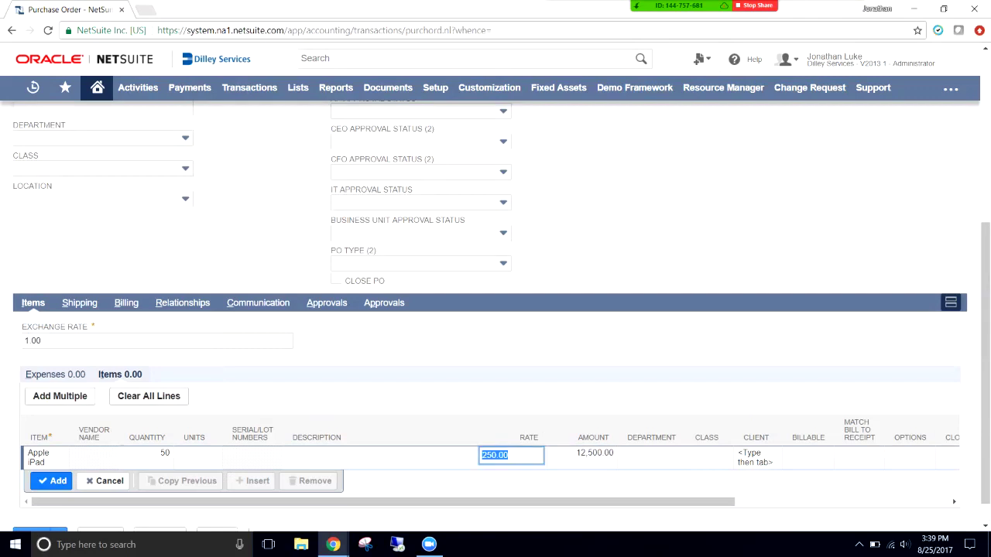
{"action": "key", "text": "Tab"}
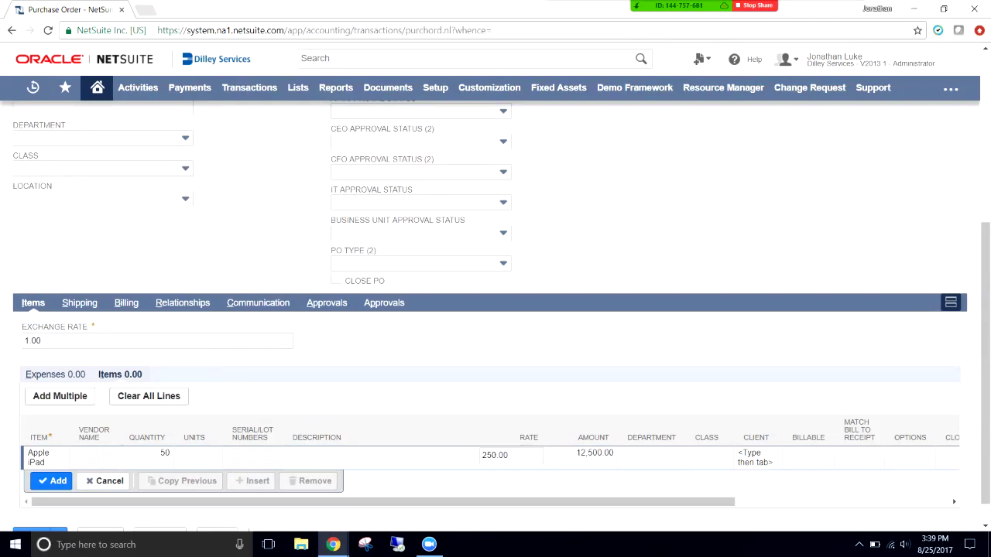
{"action": "key", "text": "shift+Tab"}
{"action": "key", "text": "shift+Tab"}
{"action": "scroll", "coordinate": [496, 348], "scroll_direction": "down", "scroll_amount": 1}
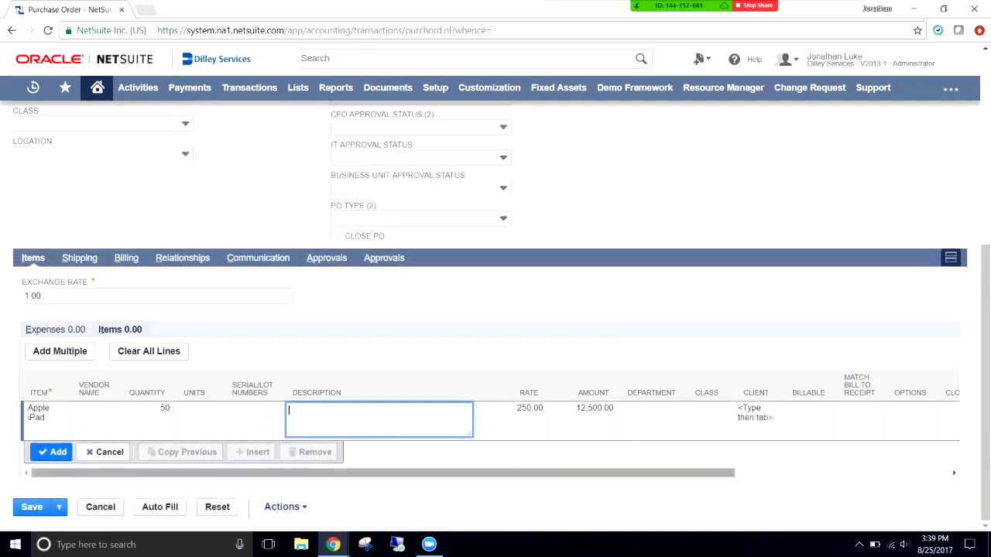
{"action": "type", "text": "Ap"}
{"action": "type", "text": "ple i iPad for resale"}
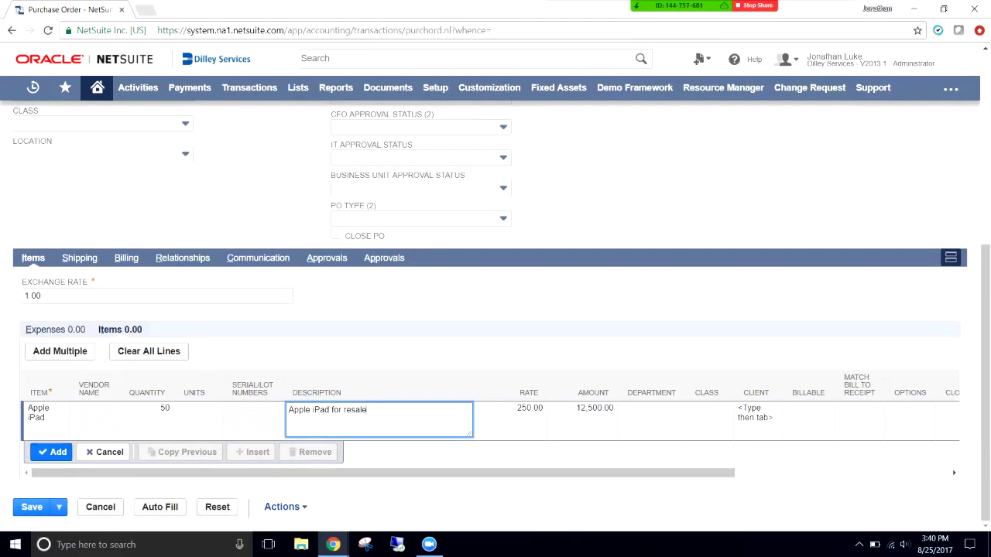
Set the iPad line's department to Sales and class to New Business
{"action": "left_click", "coordinate": [51, 452]}
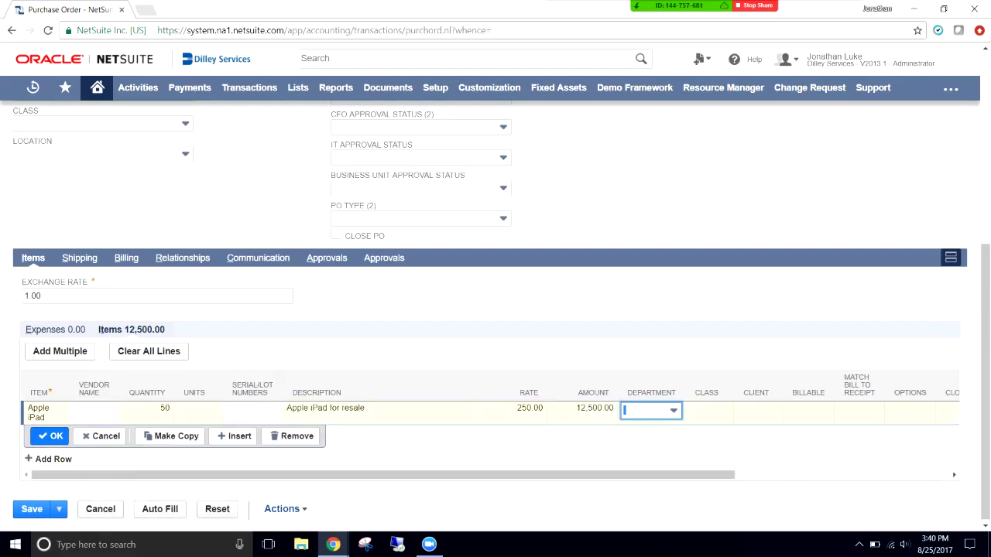
{"action": "key", "text": "Down"}
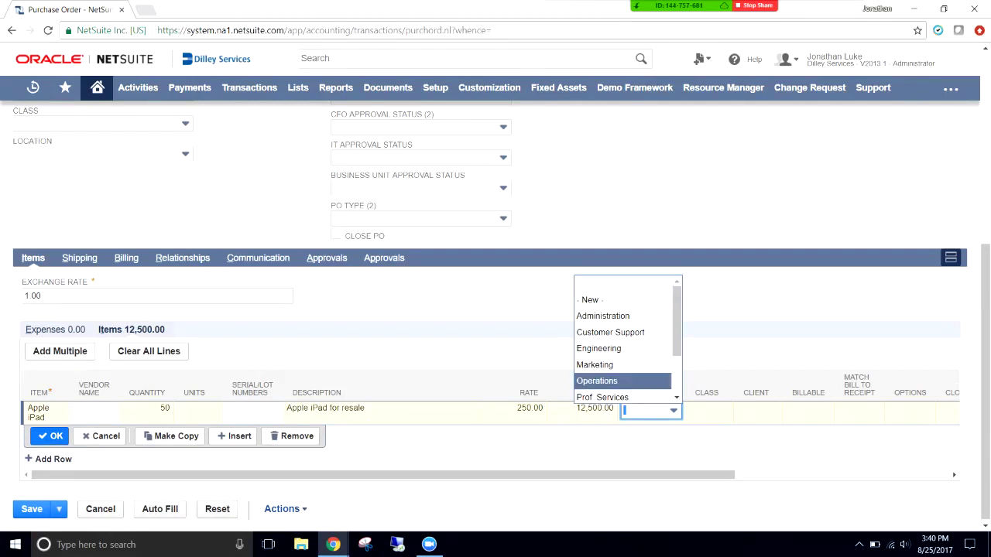
{"action": "key", "text": "Up"}
{"action": "key", "text": "Up"}
{"action": "key", "text": "Down"}
{"action": "key", "text": "Down"}
{"action": "key", "text": "Up"}
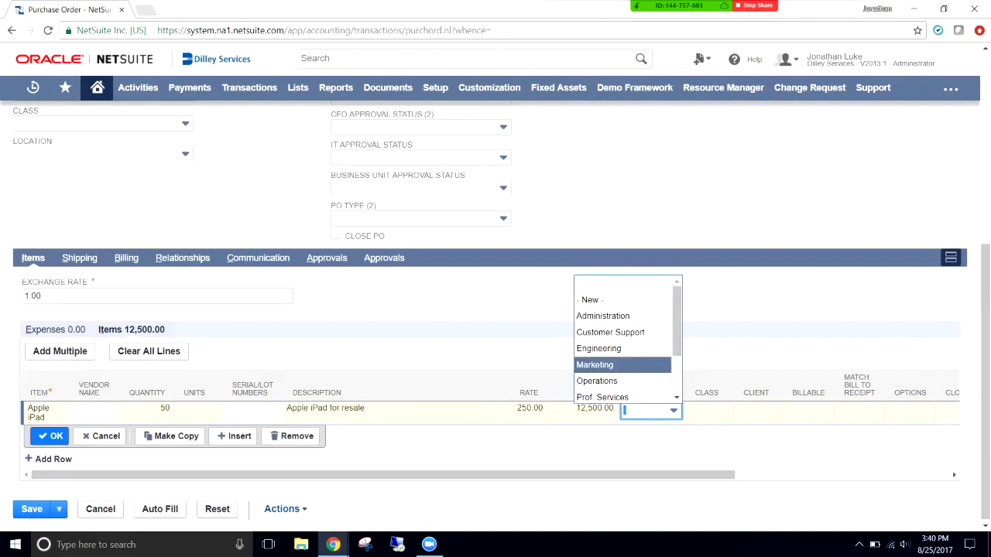
{"action": "key", "text": "Down"}
{"action": "key", "text": "Down"}
{"action": "key", "text": "Up"}
{"action": "key", "text": "Return"}
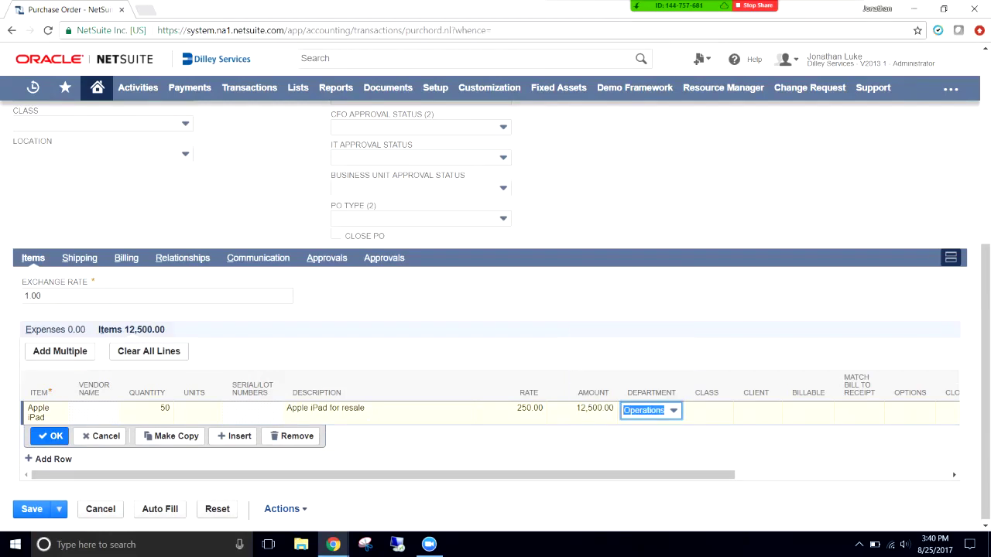
{"action": "key", "text": "Down"}
{"action": "key", "text": "Down"}
{"action": "key", "text": "Down"}
{"action": "key", "text": "Down"}
{"action": "key", "text": "Up"}
{"action": "key", "text": "Up"}
{"action": "key", "text": "Return"}
{"action": "key", "text": "Tab"}
{"action": "key", "text": "Down"}
{"action": "key", "text": "Down"}
{"action": "key", "text": "Down"}
{"action": "key", "text": "Down"}
{"action": "key", "text": "Up"}
{"action": "key", "text": "Down"}
{"action": "key", "text": "Down"}
{"action": "key", "text": "Return"}
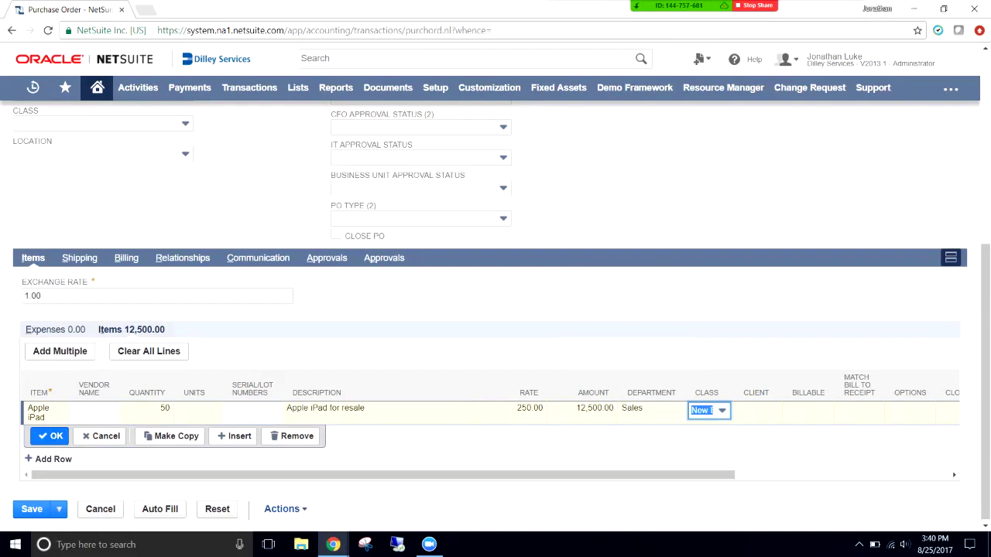
Review the line's remaining columns and commit the updated Apple iPad line
{"action": "scroll", "coordinate": [490, 427], "scroll_direction": "right", "scroll_amount": 5}
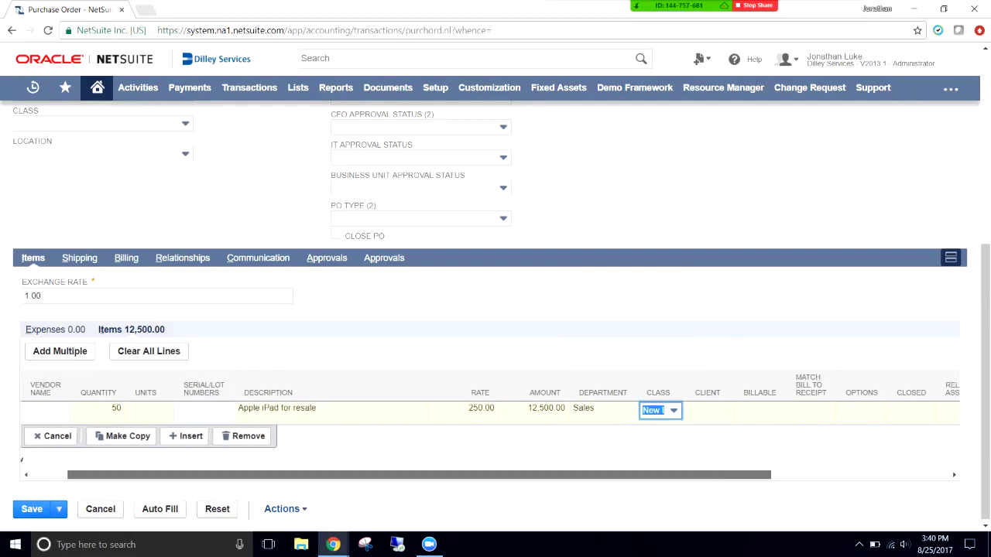
{"action": "scroll", "coordinate": [491, 428], "scroll_direction": "right", "scroll_amount": 2}
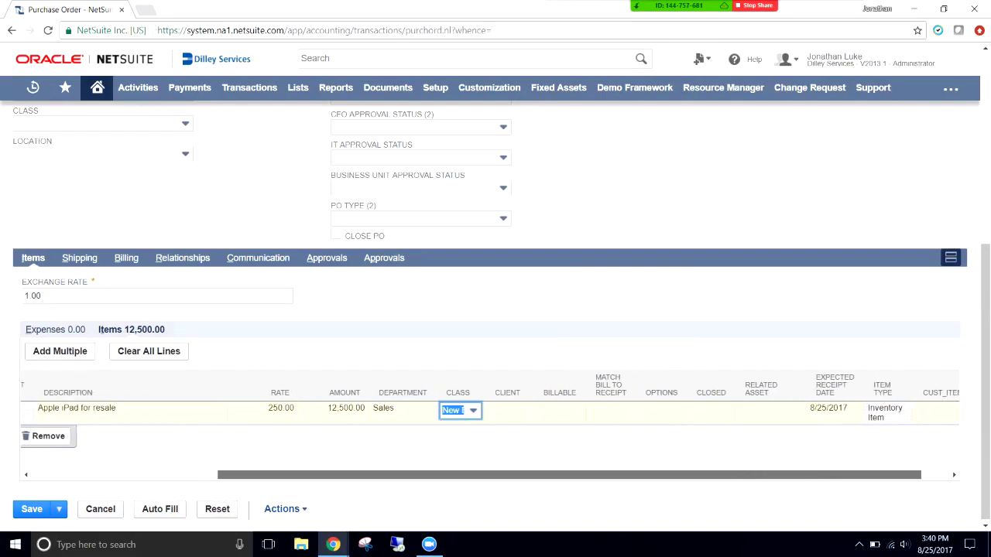
{"action": "scroll", "coordinate": [490, 427], "scroll_direction": "right", "scroll_amount": 2}
{"action": "scroll", "coordinate": [491, 428], "scroll_direction": "left", "scroll_amount": 2}
{"action": "scroll", "coordinate": [490, 427], "scroll_direction": "left", "scroll_amount": 4}
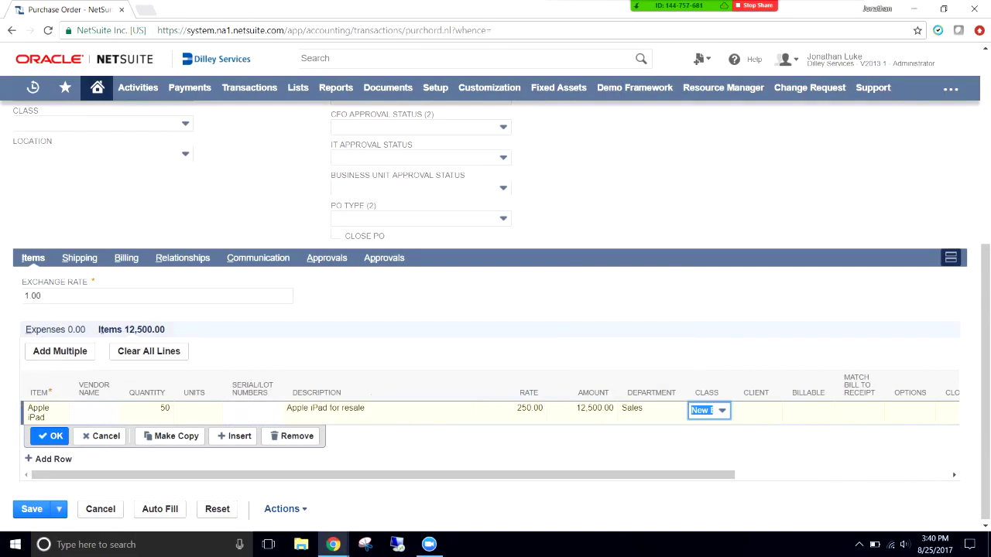
{"action": "left_click", "coordinate": [50, 436]}
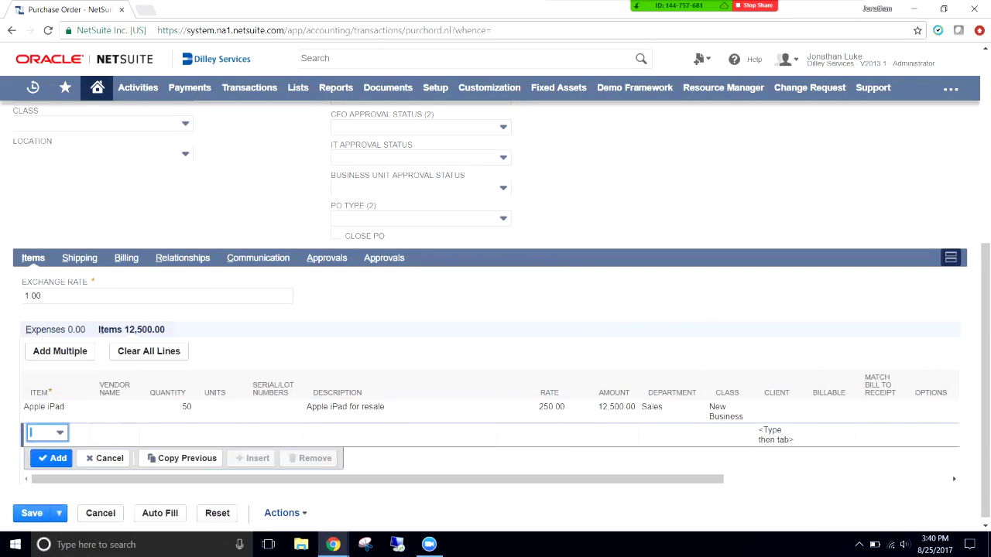
Check the memo field and save the 12,500.00 Apple order as PO 269
{"action": "scroll", "coordinate": [495, 310], "scroll_direction": "up", "scroll_amount": 2}
{"action": "scroll", "coordinate": [496, 310], "scroll_direction": "down", "scroll_amount": 1}
{"action": "scroll", "coordinate": [495, 310], "scroll_direction": "down", "scroll_amount": 2}
{"action": "scroll", "coordinate": [496, 310], "scroll_direction": "up", "scroll_amount": 5}
{"action": "scroll", "coordinate": [206, 409], "scroll_direction": "down", "scroll_amount": 1}
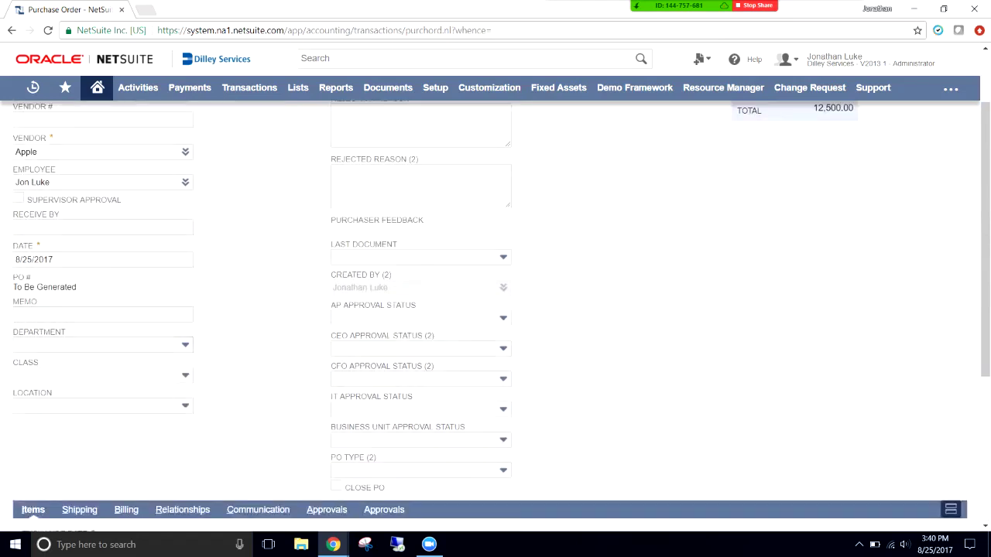
{"action": "left_click", "coordinate": [100, 315]}
{"action": "scroll", "coordinate": [495, 310], "scroll_direction": "up", "scroll_amount": 1}
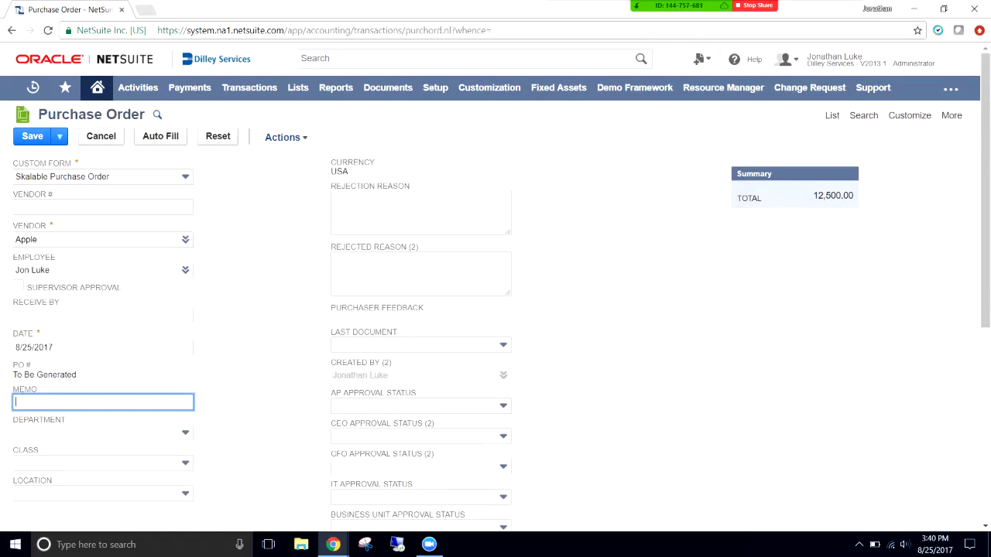
{"action": "left_click", "coordinate": [31, 137]}
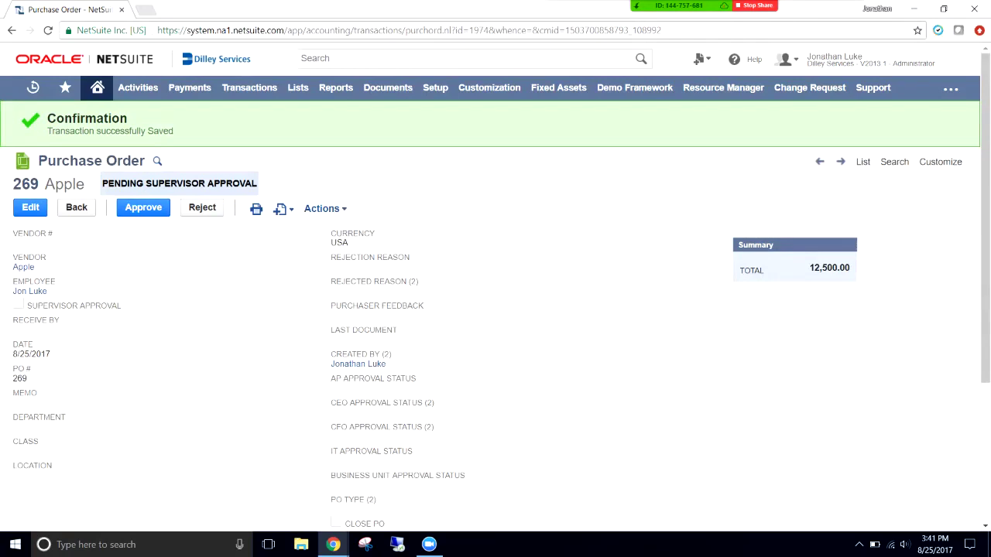
{"action": "scroll", "coordinate": [496, 309], "scroll_direction": "down", "scroll_amount": 3}
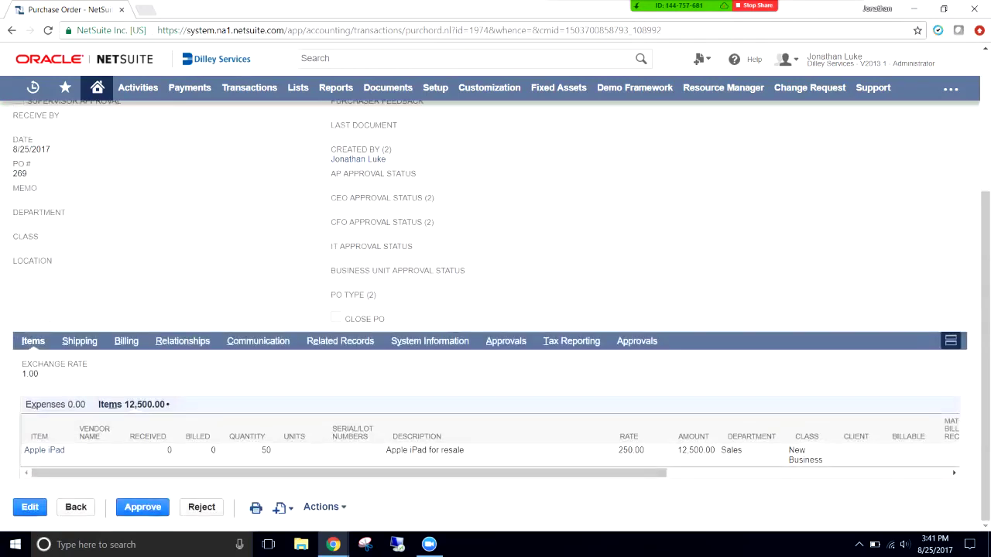
{"action": "scroll", "coordinate": [495, 310], "scroll_direction": "up", "scroll_amount": 3}
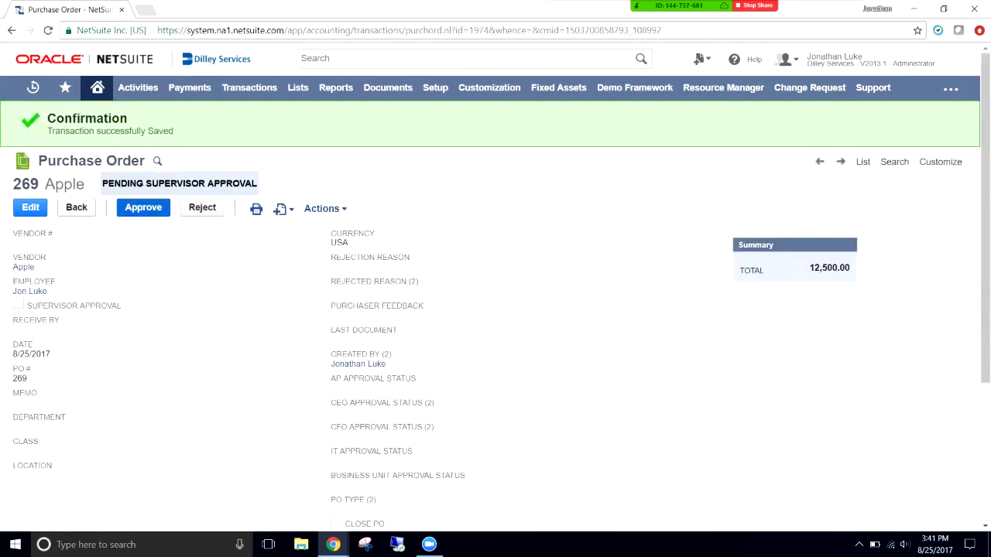
Approve Apple purchase order 269 for 12,500.00, moving it to pending receipt
{"action": "left_click", "coordinate": [143, 208]}
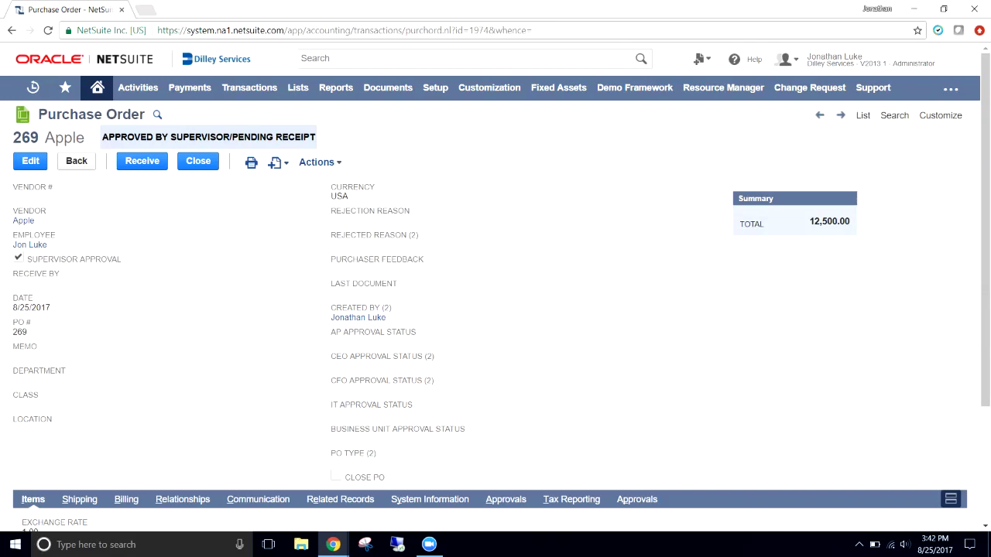
Receive purchase order 269's 50 Apple iPads at 250.00 each into San Jose
{"action": "left_click", "coordinate": [142, 161]}
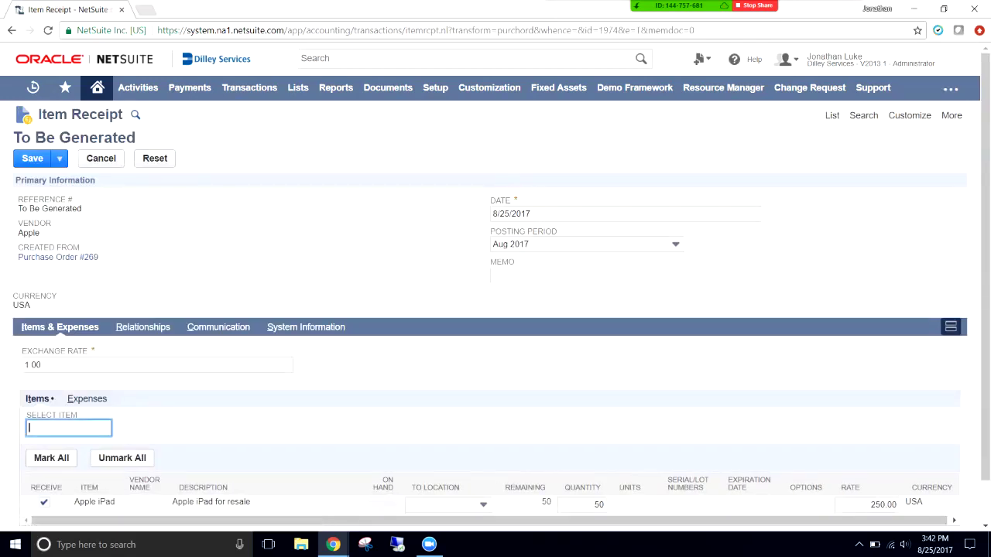
{"action": "scroll", "coordinate": [496, 310], "scroll_direction": "down", "scroll_amount": 1}
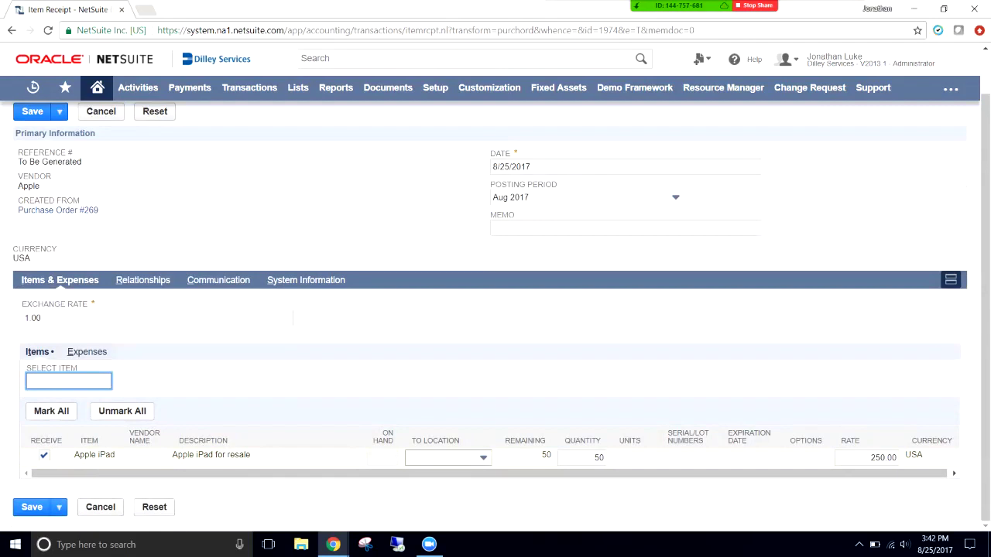
{"action": "left_click", "coordinate": [447, 458]}
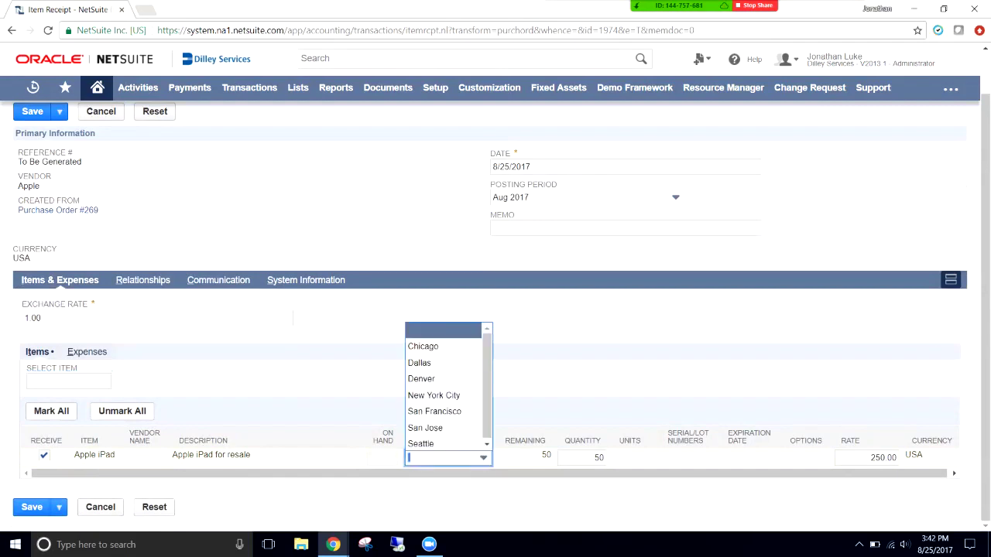
{"action": "left_click", "coordinate": [425, 427]}
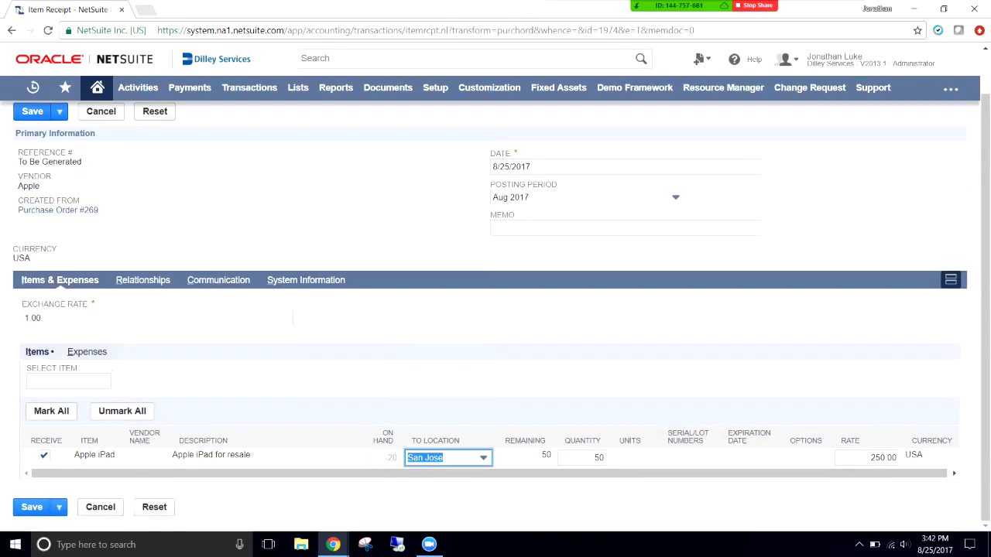
{"action": "key", "text": "Tab"}
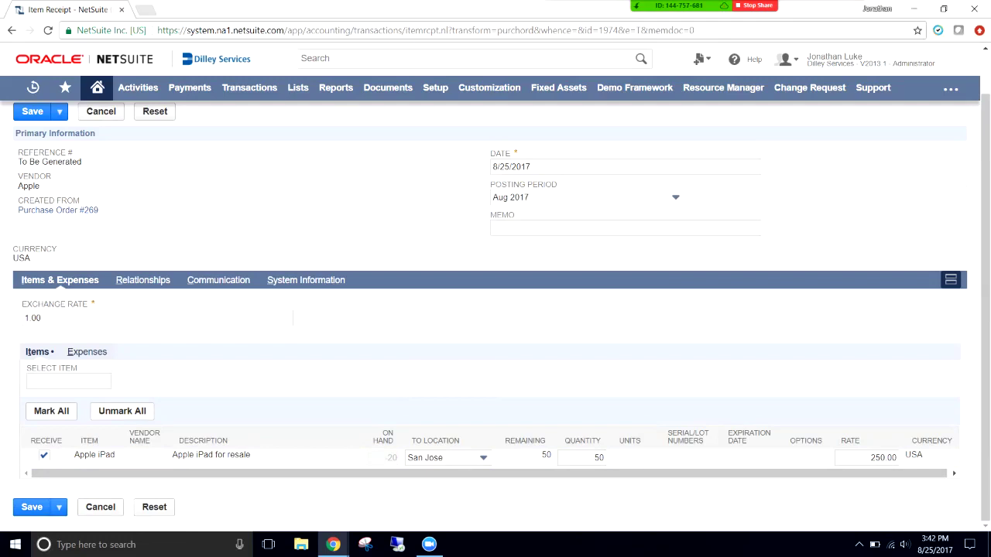
{"action": "scroll", "coordinate": [496, 310], "scroll_direction": "up", "scroll_amount": 1}
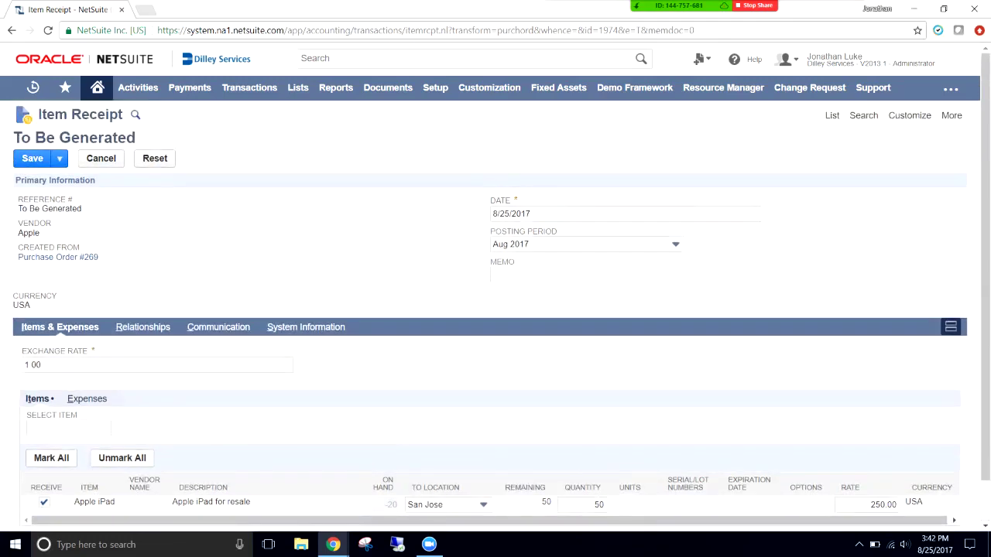
{"action": "left_click_drag", "start_coordinate": [18, 199], "coordinate": [99, 257]}
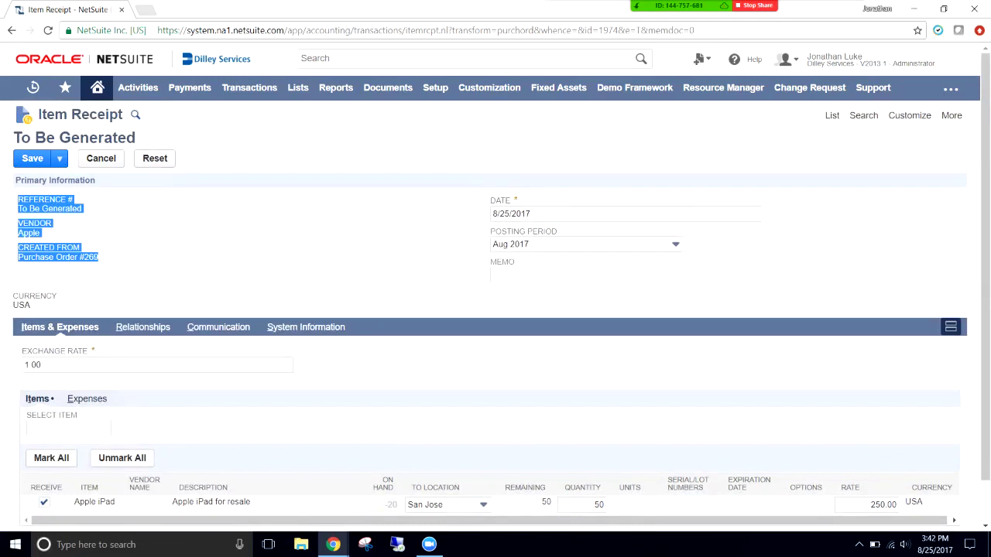
{"action": "left_click", "coordinate": [99, 257]}
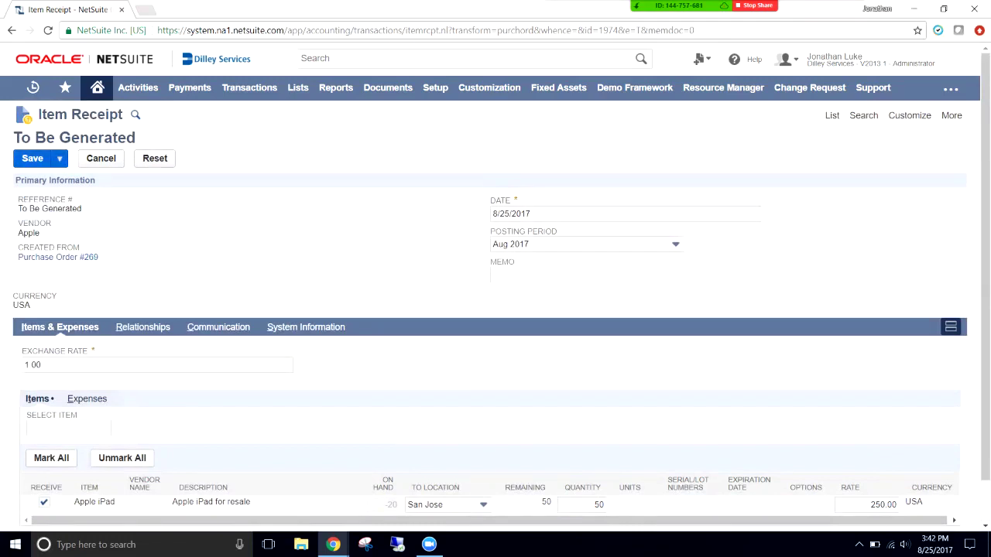
Save item receipt 9 and return to purchase order 269, now pending bill
{"action": "left_click", "coordinate": [33, 158]}
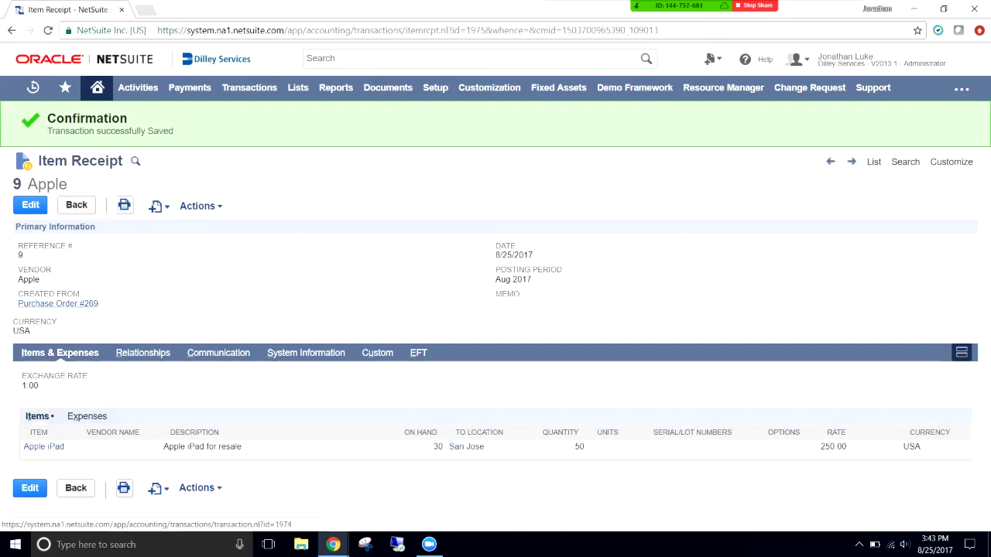
{"action": "left_click", "coordinate": [58, 303]}
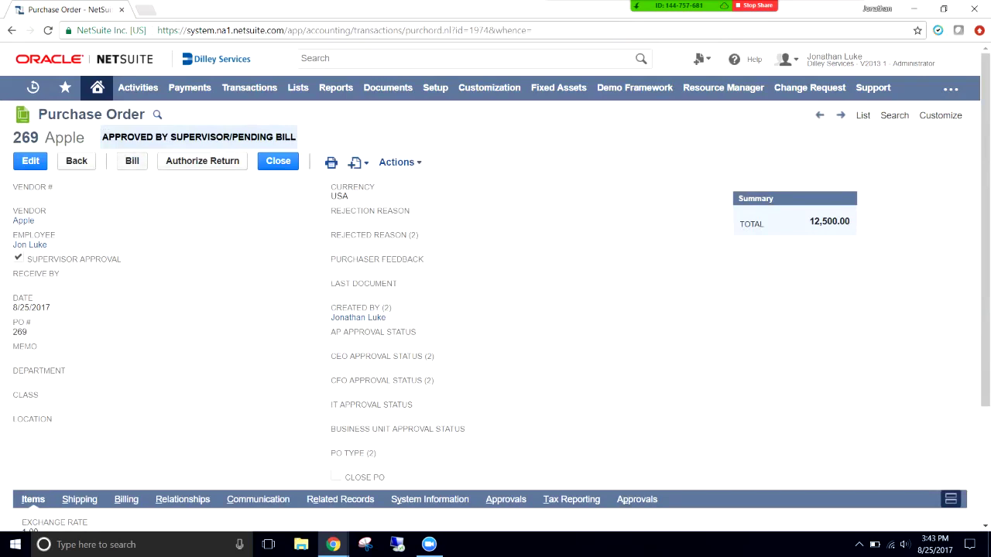
Bill purchase order 269 and save the 12,500.00 Apple vendor bill for 50 iPads
{"action": "left_click", "coordinate": [132, 161]}
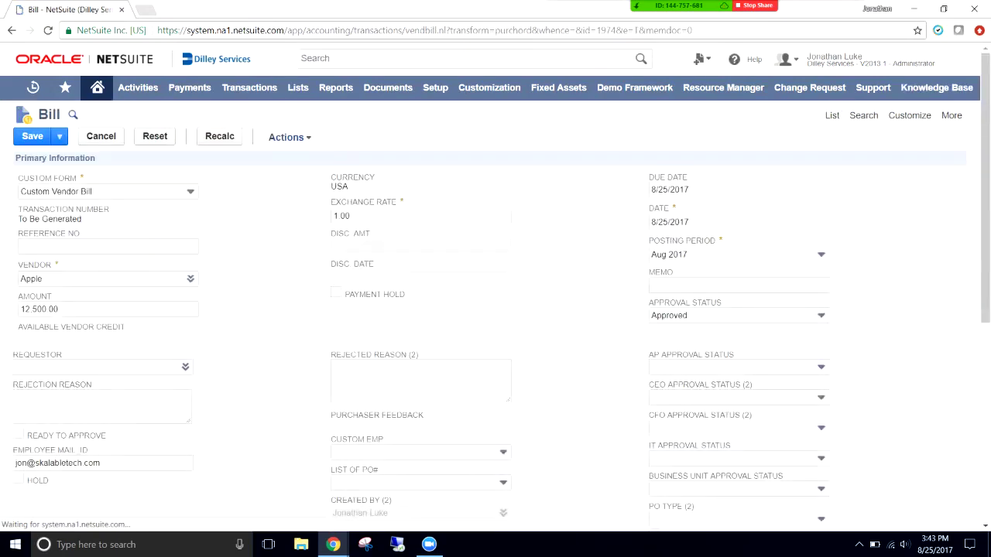
{"action": "scroll", "coordinate": [496, 309], "scroll_direction": "down", "scroll_amount": 1}
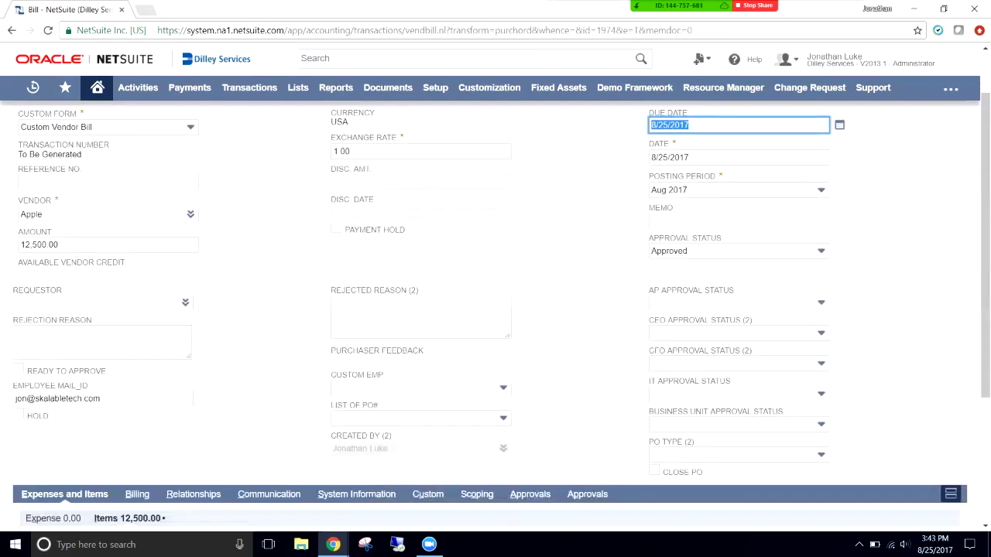
{"action": "scroll", "coordinate": [496, 310], "scroll_direction": "down", "scroll_amount": 3}
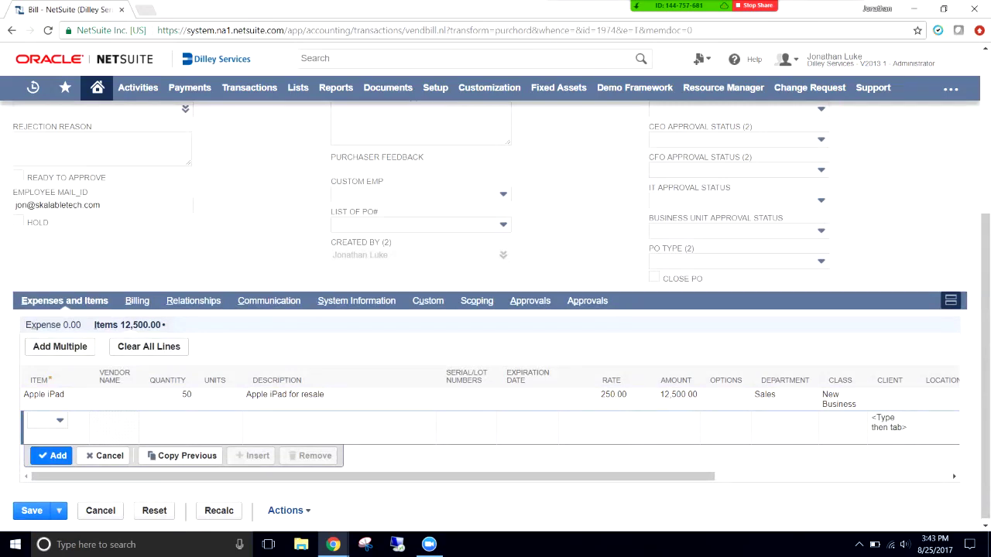
{"action": "scroll", "coordinate": [496, 310], "scroll_direction": "up", "scroll_amount": 3}
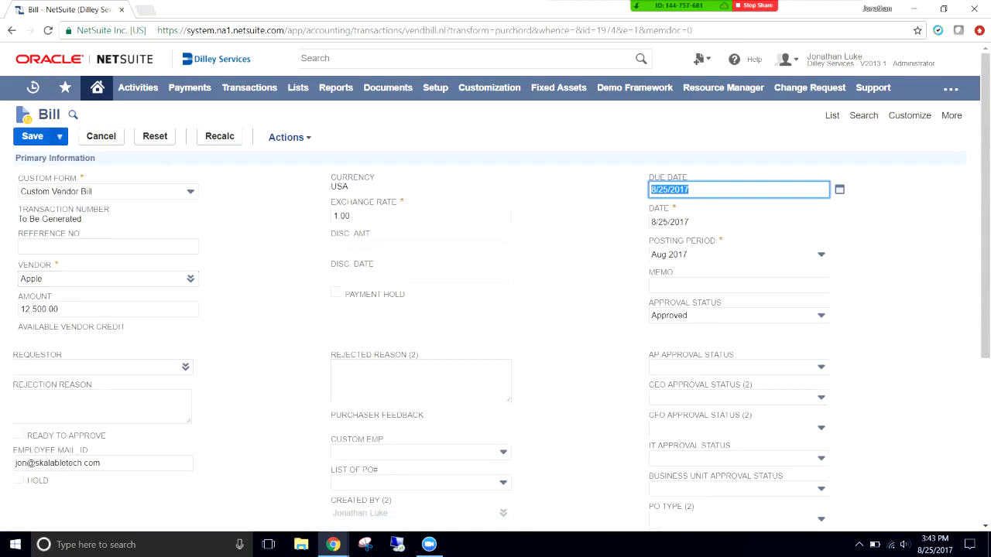
{"action": "left_click", "coordinate": [33, 137]}
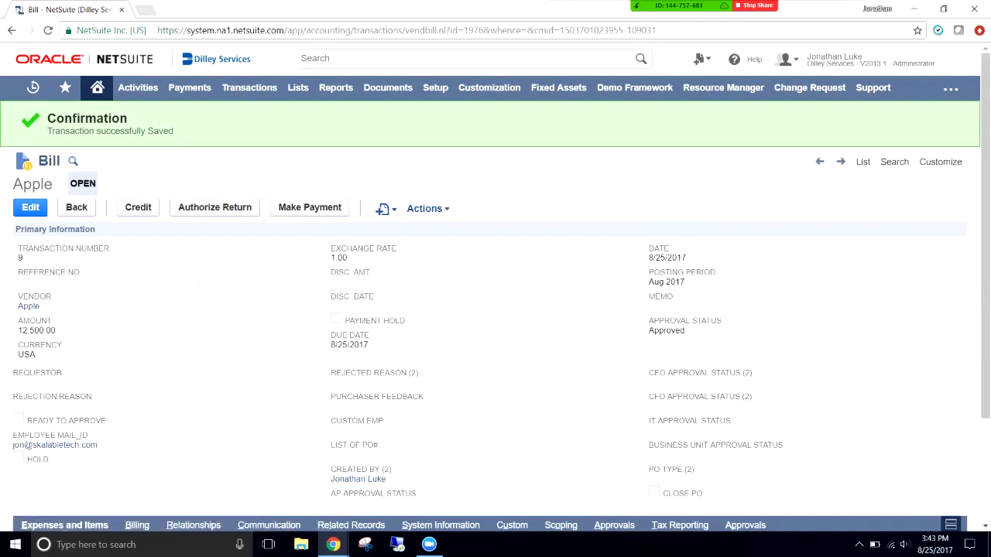
Review the saved open 12,500.00 Apple bill and go to the Apple vendor record
{"action": "scroll", "coordinate": [496, 310], "scroll_direction": "down", "scroll_amount": 2}
{"action": "scroll", "coordinate": [496, 310], "scroll_direction": "up", "scroll_amount": 2}
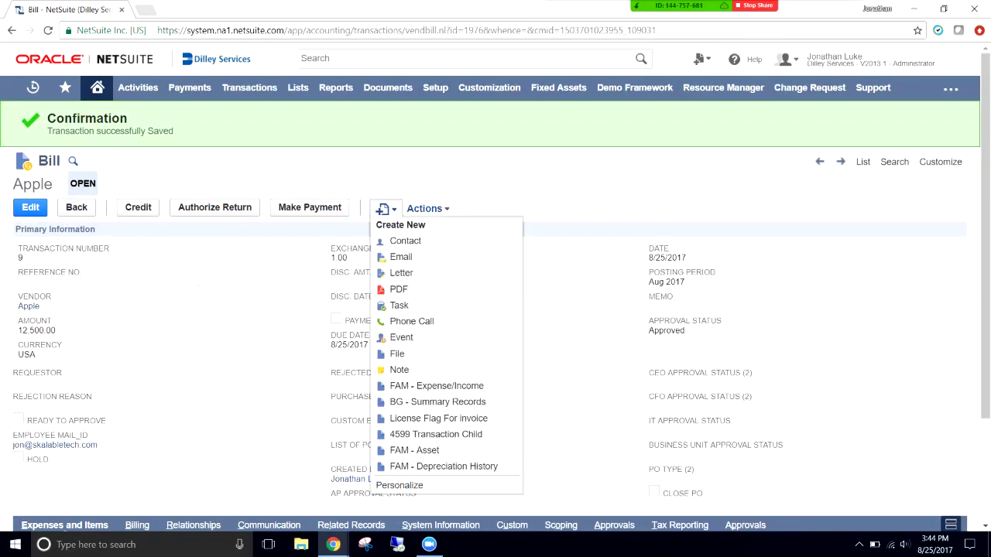
{"action": "double_click", "coordinate": [424, 208]}
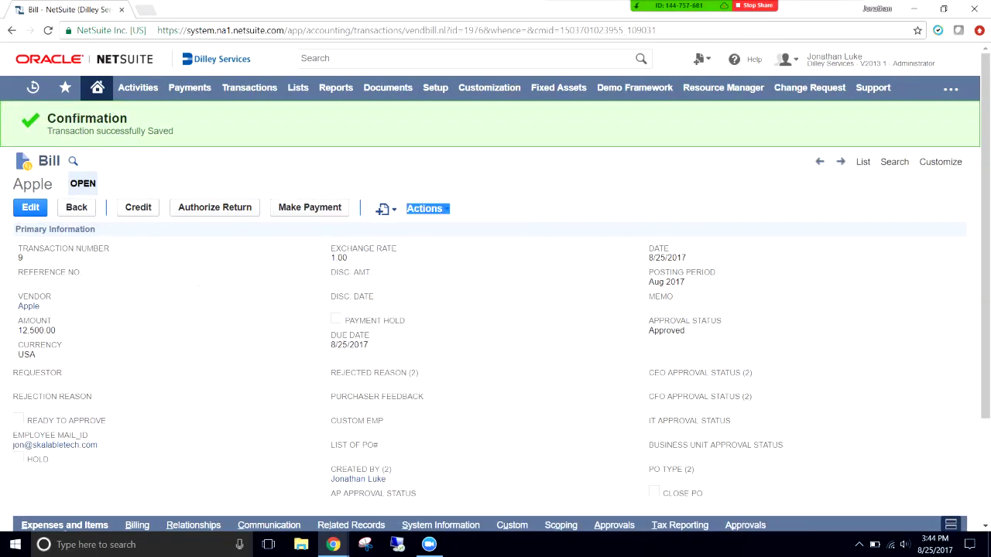
{"action": "left_click", "coordinate": [309, 208]}
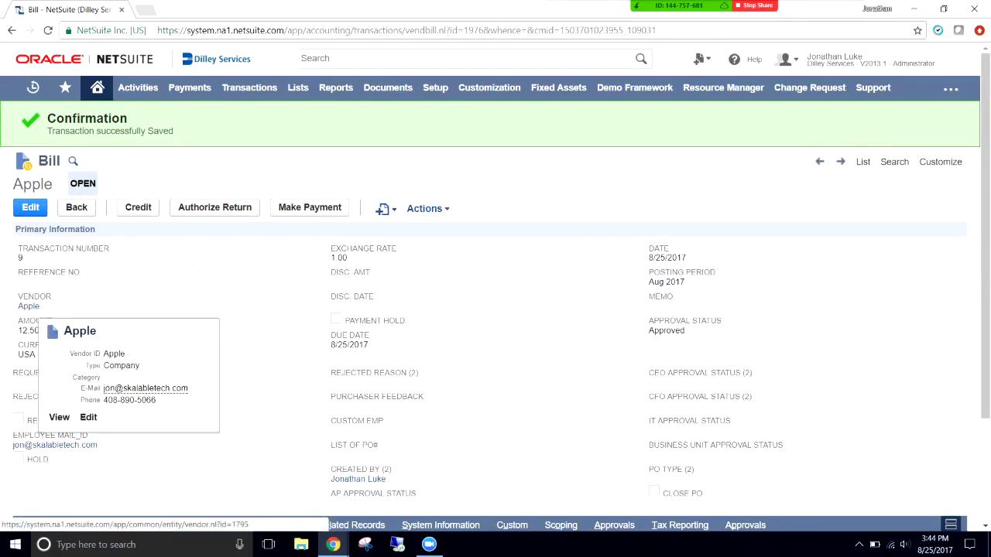
{"action": "left_click_drag", "start_coordinate": [17, 245], "coordinate": [40, 306]}
{"action": "left_click", "coordinate": [32, 306]}
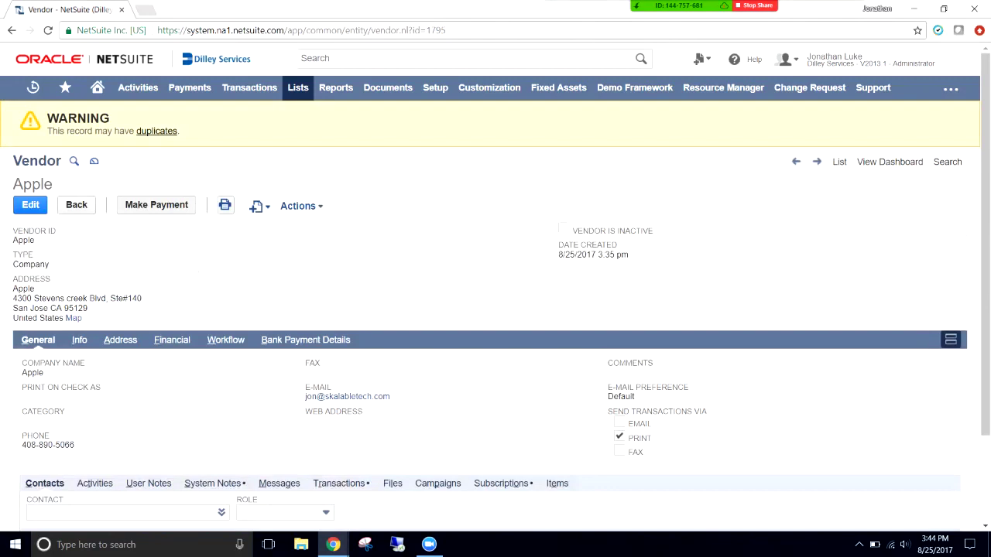
Start an Apple bill payment applying 5,000.00 to the 12,500.00 bill
{"action": "left_click", "coordinate": [156, 205]}
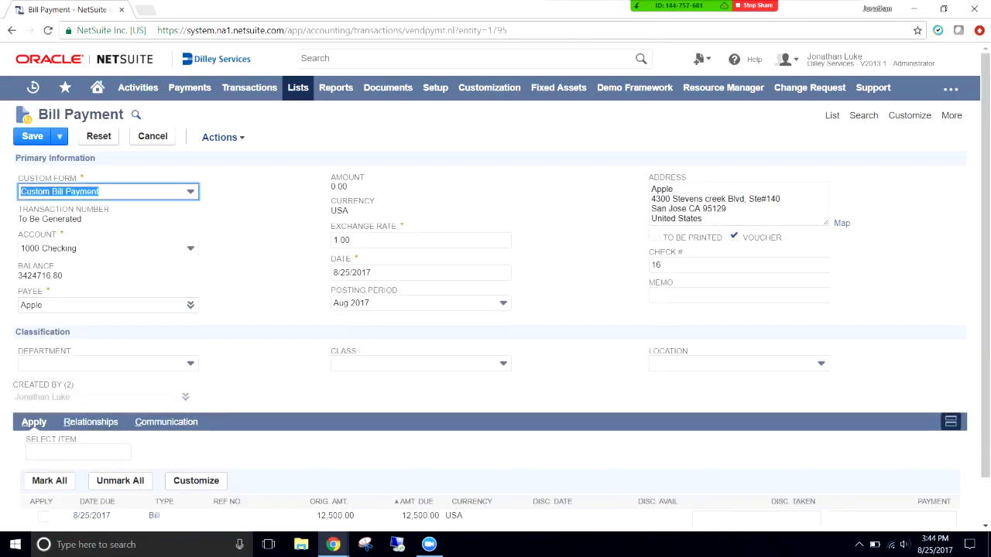
{"action": "scroll", "coordinate": [34, 427], "scroll_direction": "down", "scroll_amount": 1}
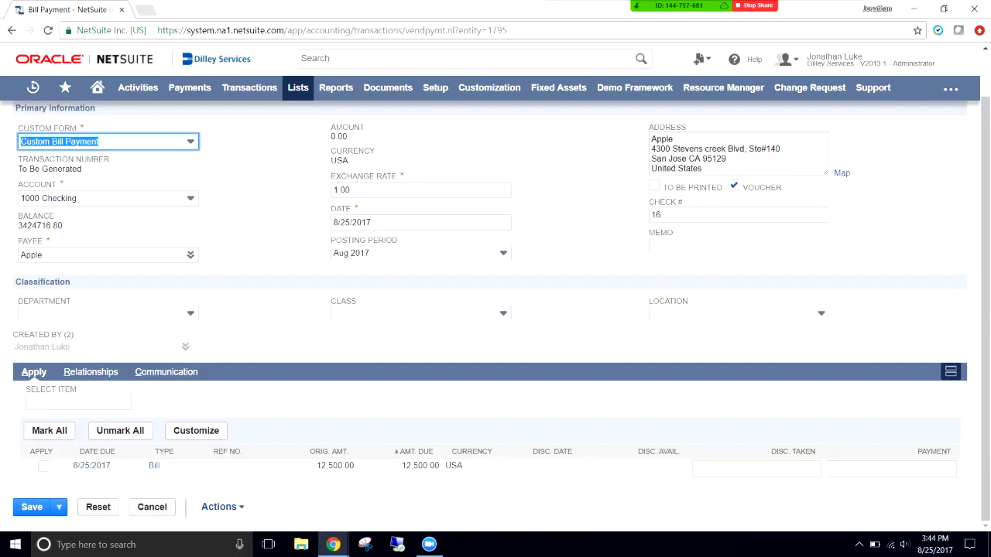
{"action": "left_click", "coordinate": [44, 466]}
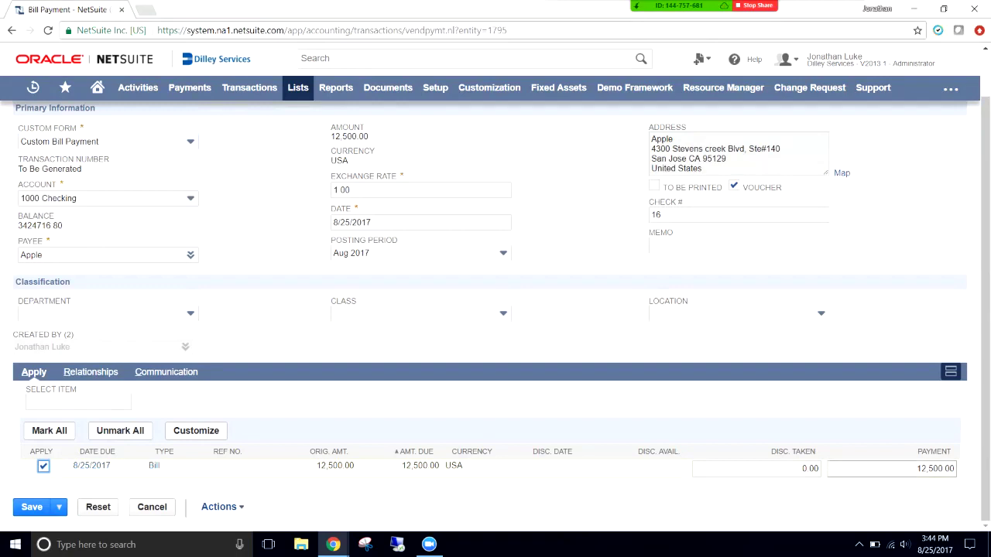
{"action": "left_click", "coordinate": [922, 469]}
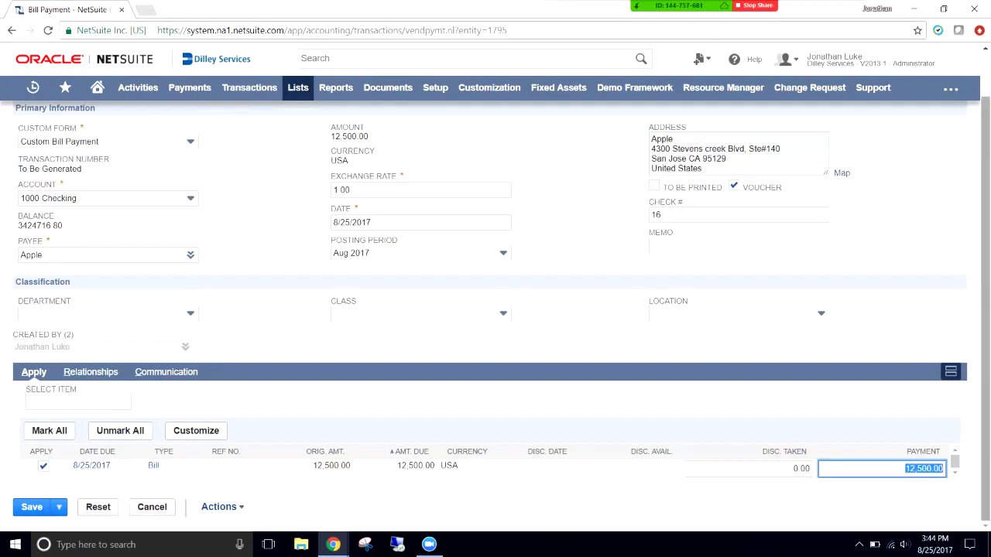
{"action": "type", "text": "5000"}
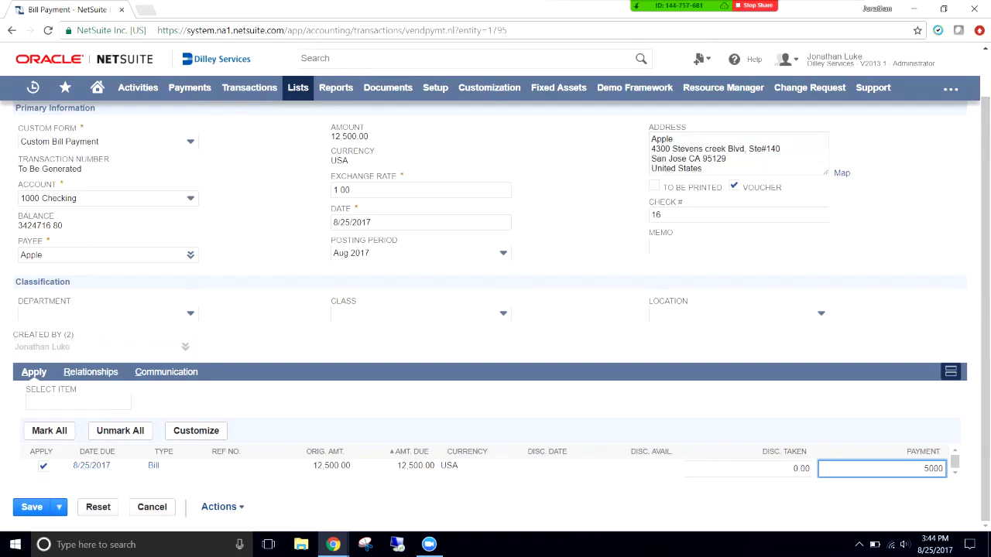
{"action": "key", "text": "Tab"}
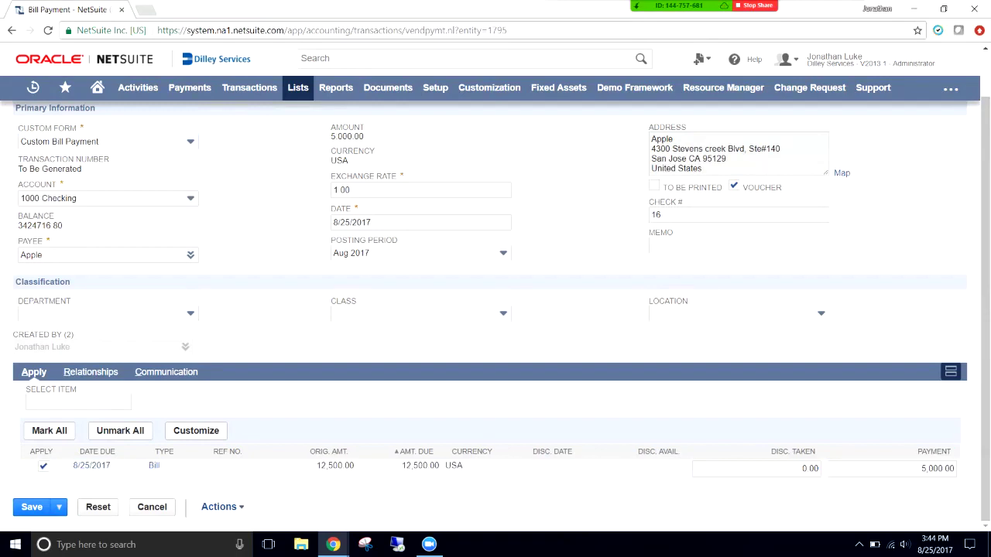
Keep 1000 Checking as the paying account and save the 5,000.00 payment
{"action": "scroll", "coordinate": [496, 310], "scroll_direction": "up", "scroll_amount": 2}
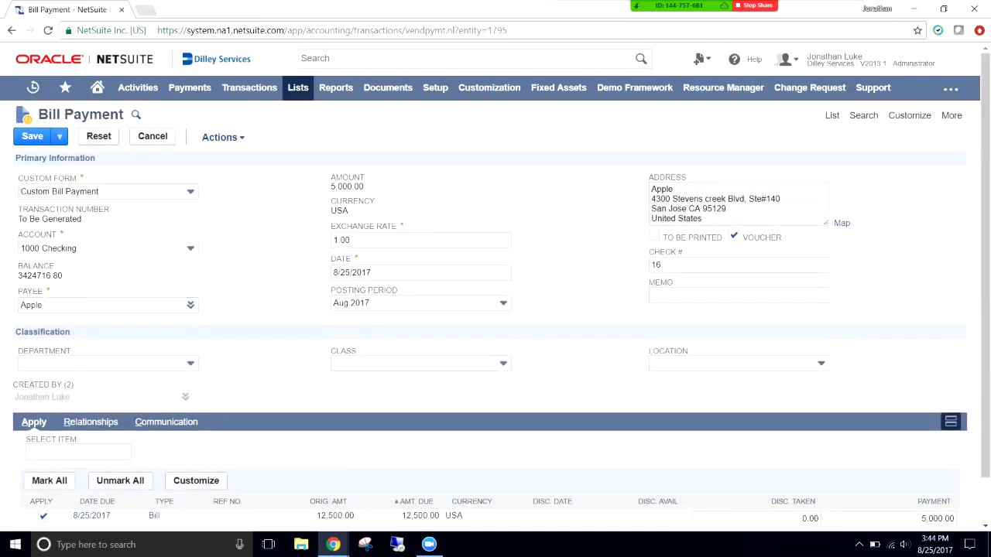
{"action": "key", "text": "Tab"}
{"action": "key", "text": "Tab"}
{"action": "key", "text": "Tab"}
{"action": "key", "text": "Tab"}
{"action": "scroll", "coordinate": [33, 429], "scroll_direction": "down", "scroll_amount": 1}
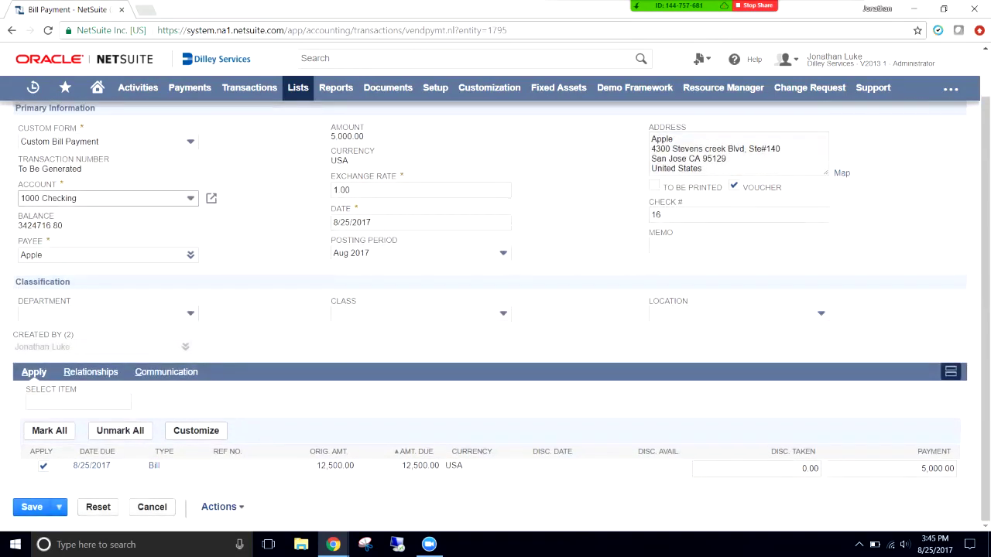
{"action": "left_click", "coordinate": [76, 199]}
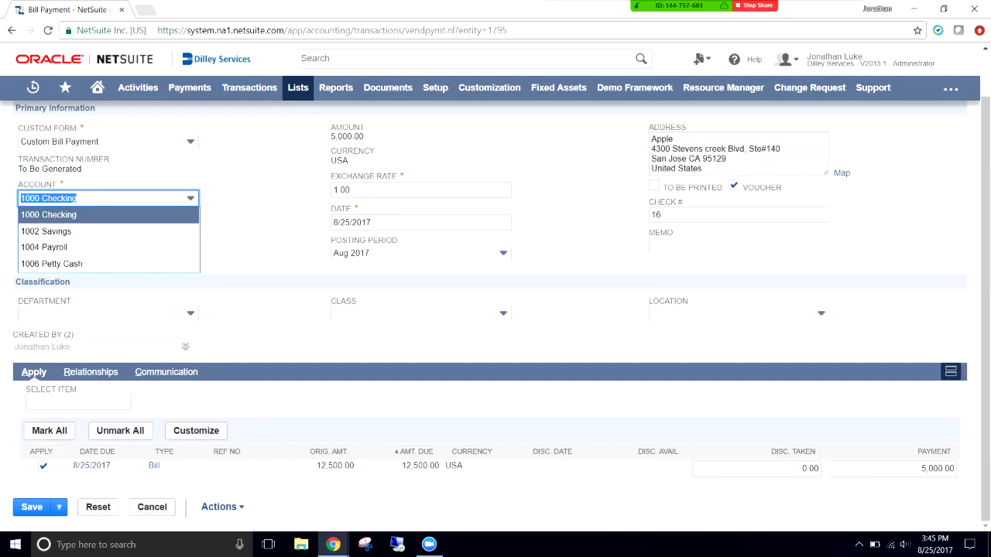
{"action": "left_click", "coordinate": [147, 214]}
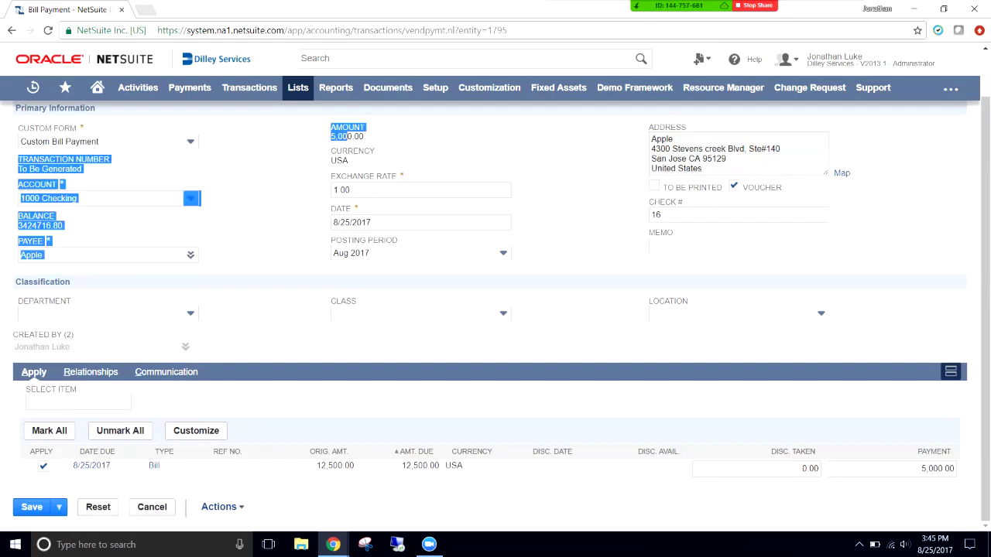
{"action": "left_click_drag", "start_coordinate": [17, 158], "coordinate": [364, 138]}
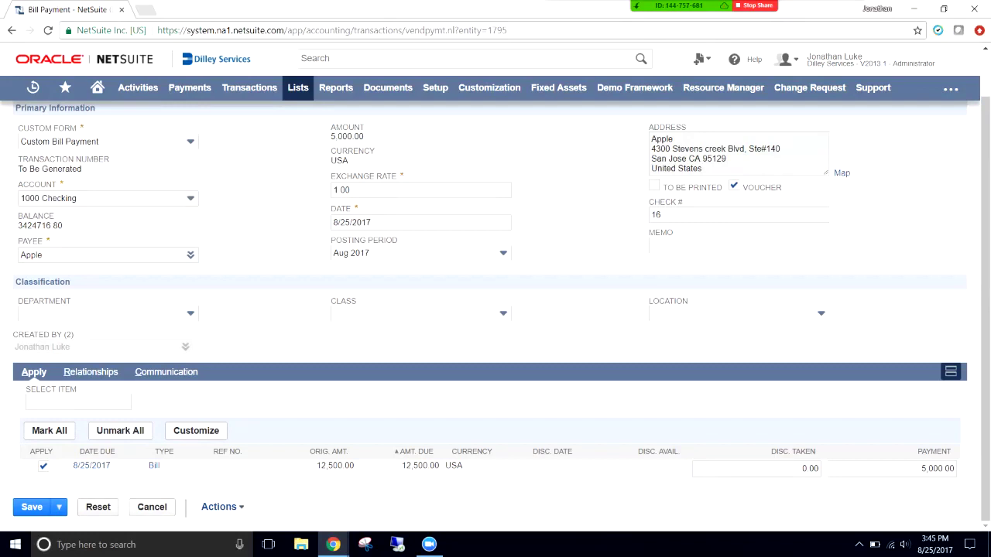
{"action": "left_click", "coordinate": [921, 468]}
{"action": "key", "text": "Tab"}
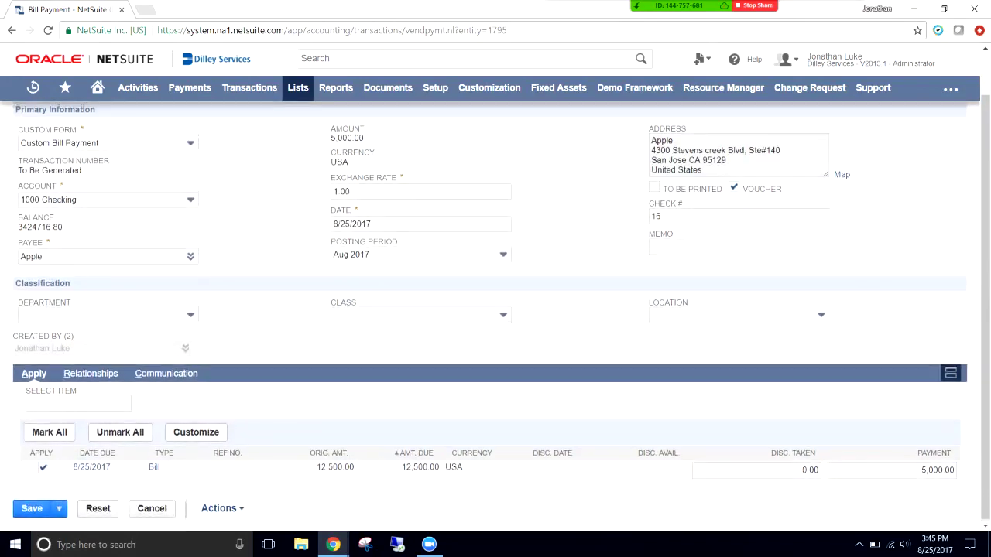
{"action": "scroll", "coordinate": [496, 310], "scroll_direction": "up", "scroll_amount": 1}
{"action": "left_click", "coordinate": [32, 137]}
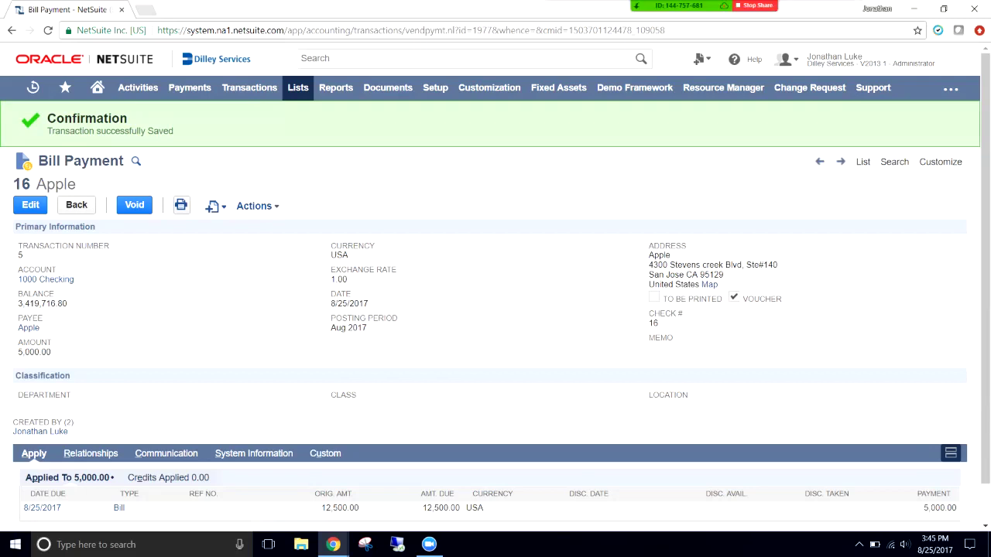
Reopen Apple's vendor record from the vendor list after saving the payment
{"action": "key", "text": "ctrl+a"}
{"action": "left_click", "coordinate": [29, 328]}
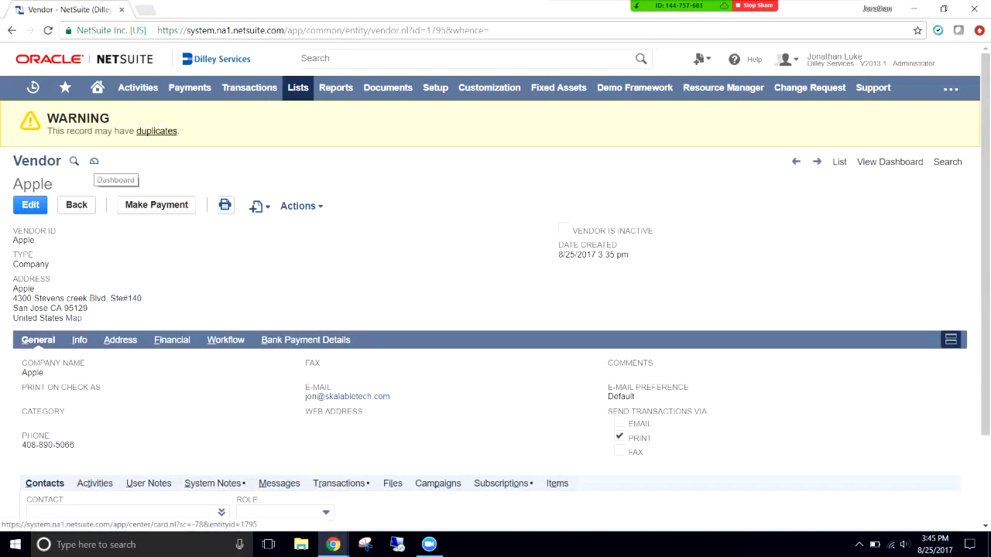
Go to Apple's vendor dashboard and its A/P Aging Summary, showing $7,500.00 current
{"action": "left_click", "coordinate": [94, 161]}
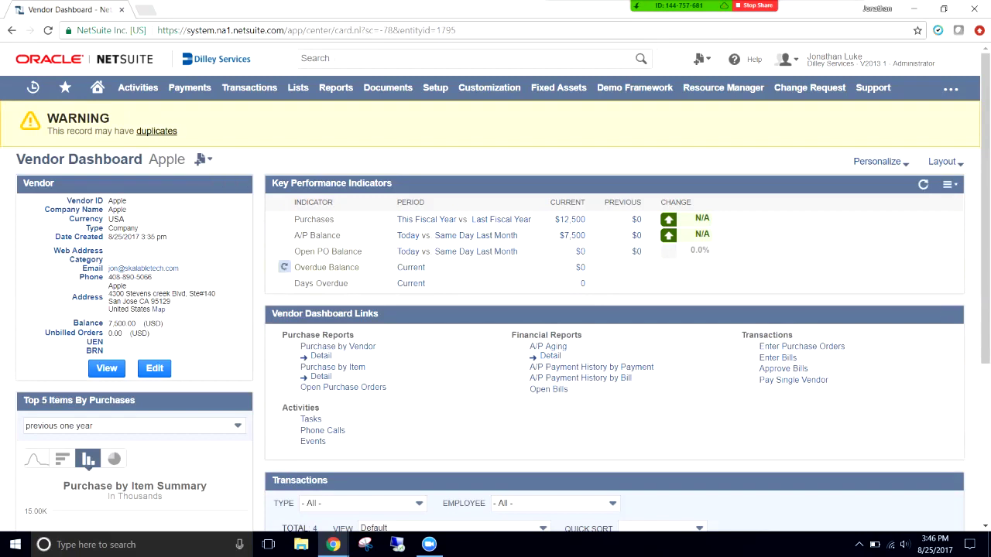
{"action": "scroll", "coordinate": [496, 310], "scroll_direction": "down", "scroll_amount": 2}
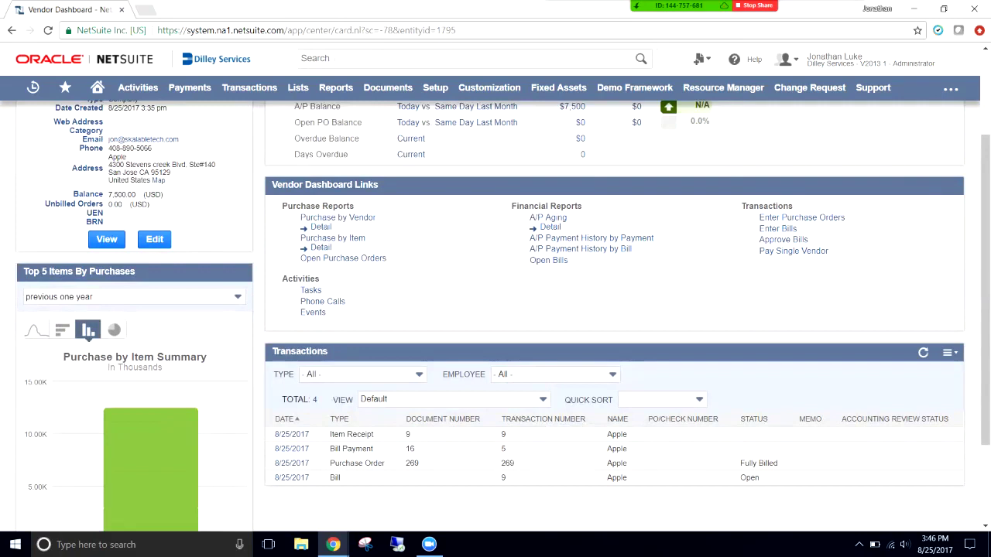
{"action": "scroll", "coordinate": [496, 310], "scroll_direction": "up", "scroll_amount": 2}
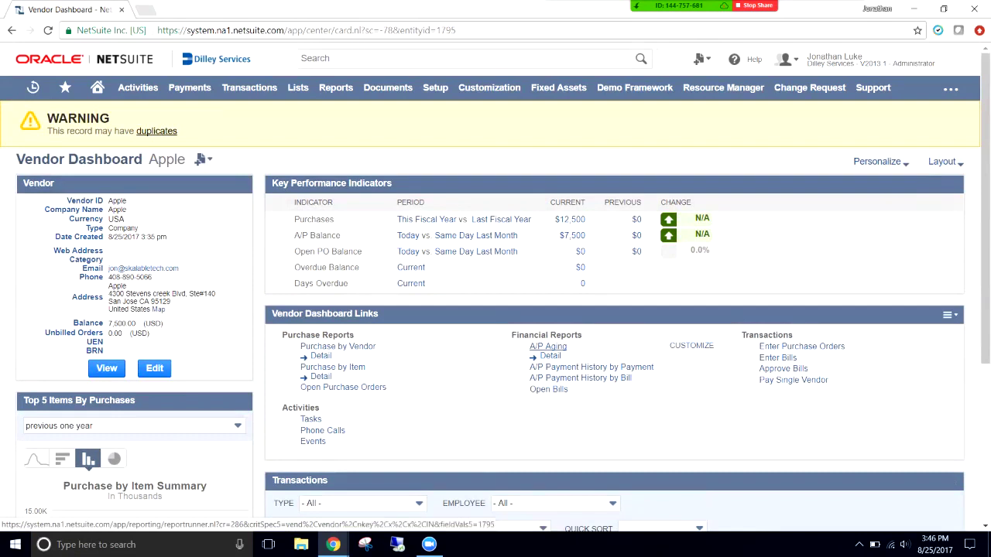
{"action": "left_click", "coordinate": [548, 346]}
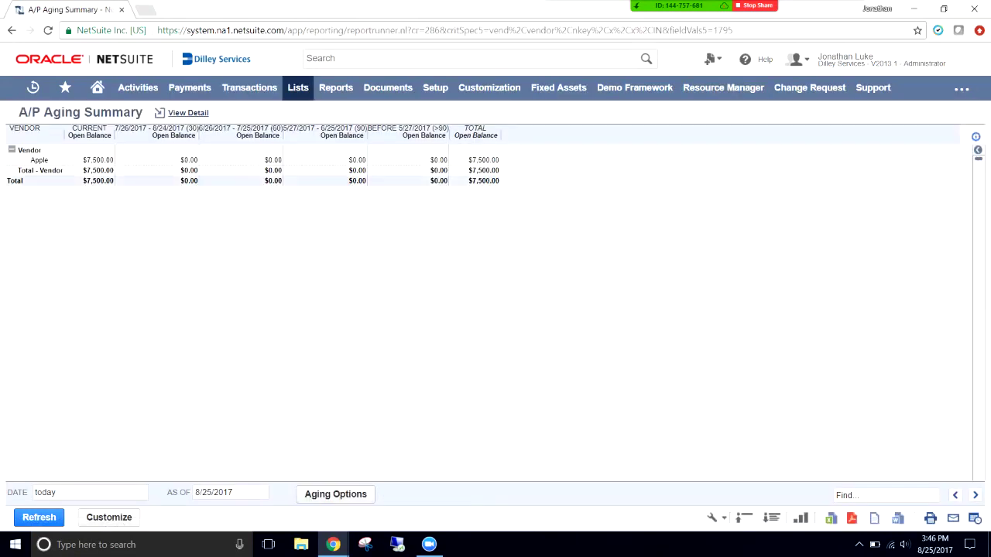
Set the aging report's Age As Of date to 9/25/2017 and refresh it
{"action": "double_click", "coordinate": [98, 159]}
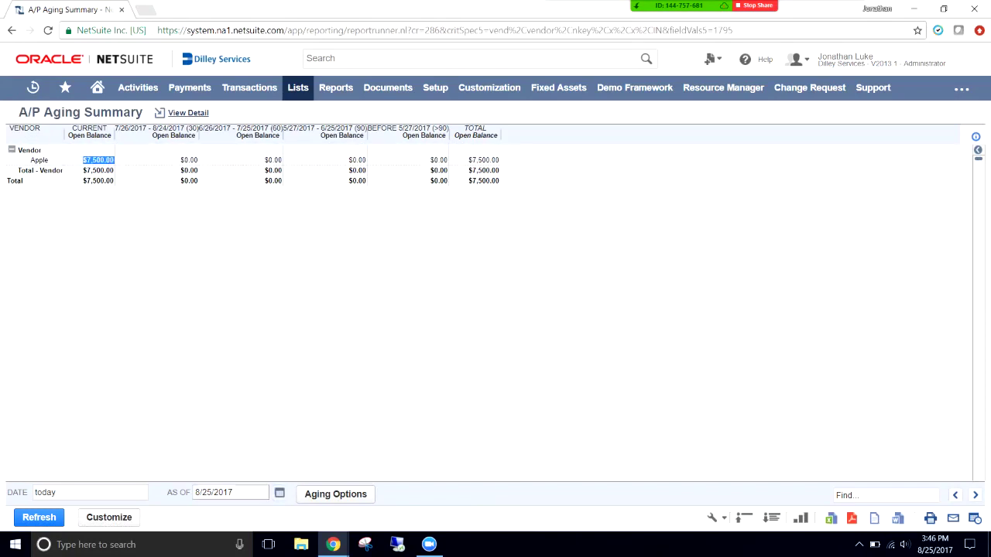
{"action": "left_click", "coordinate": [336, 494]}
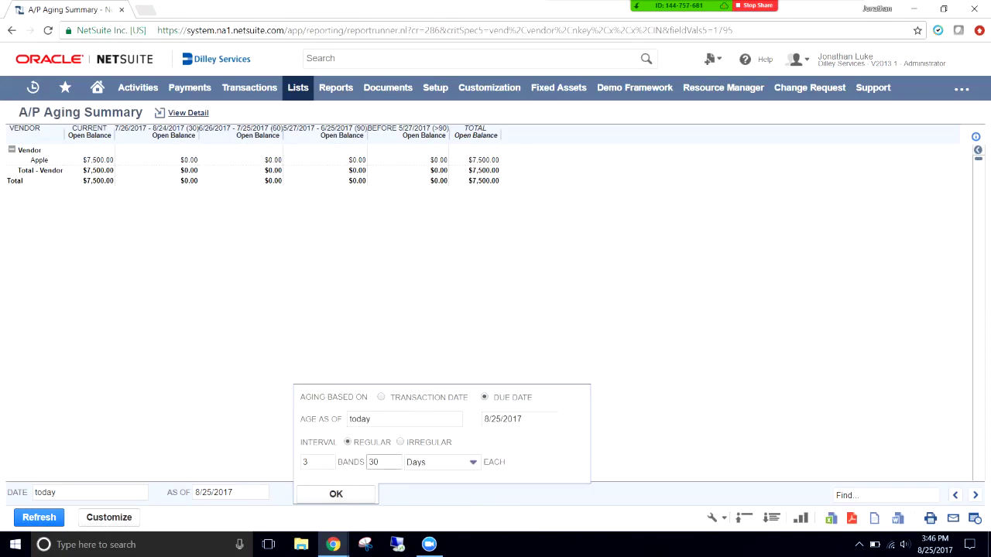
{"action": "left_click_drag", "start_coordinate": [484, 419], "coordinate": [491, 419]}
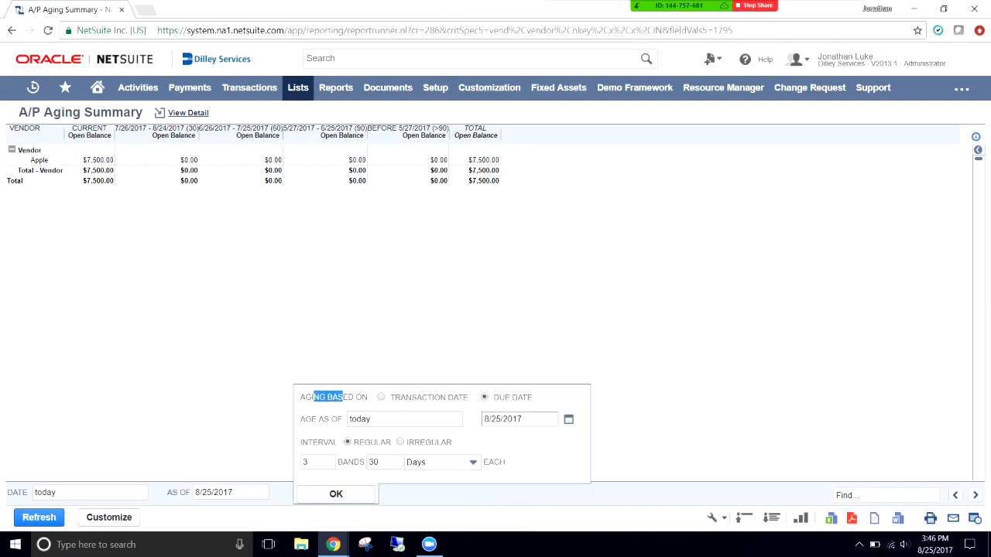
{"action": "key", "text": "Left"}
{"action": "key", "text": "Delete"}
{"action": "type", "text": "9"}
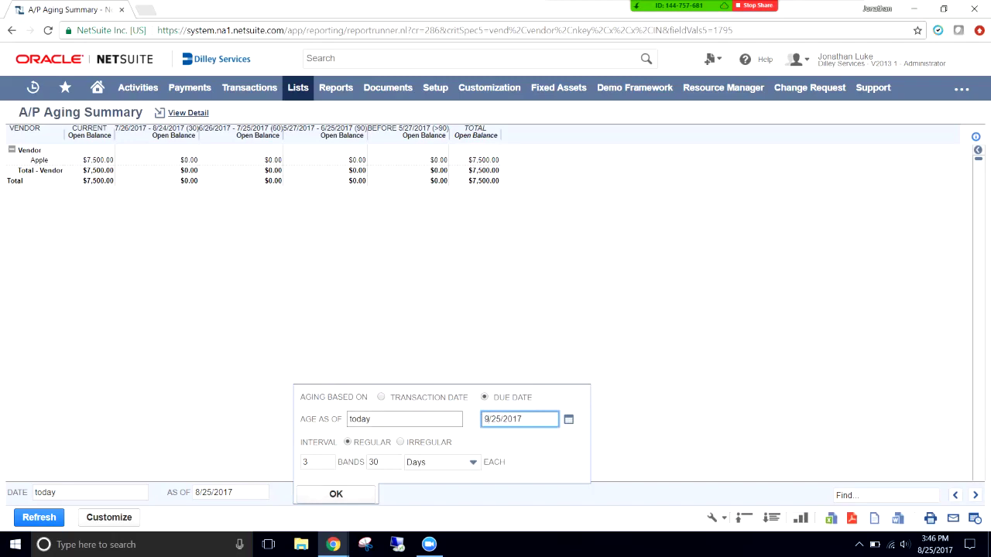
{"action": "key", "text": "Tab"}
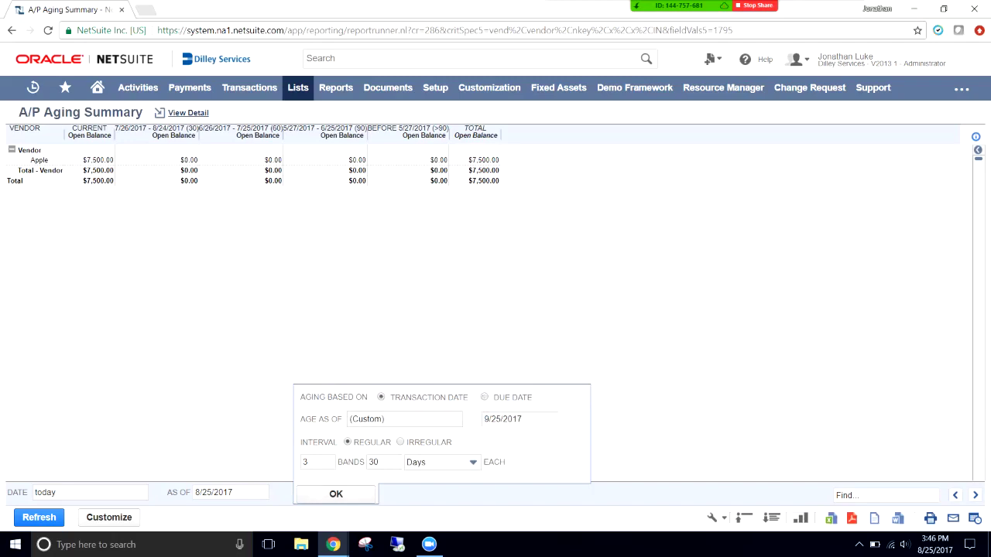
{"action": "left_click", "coordinate": [336, 494]}
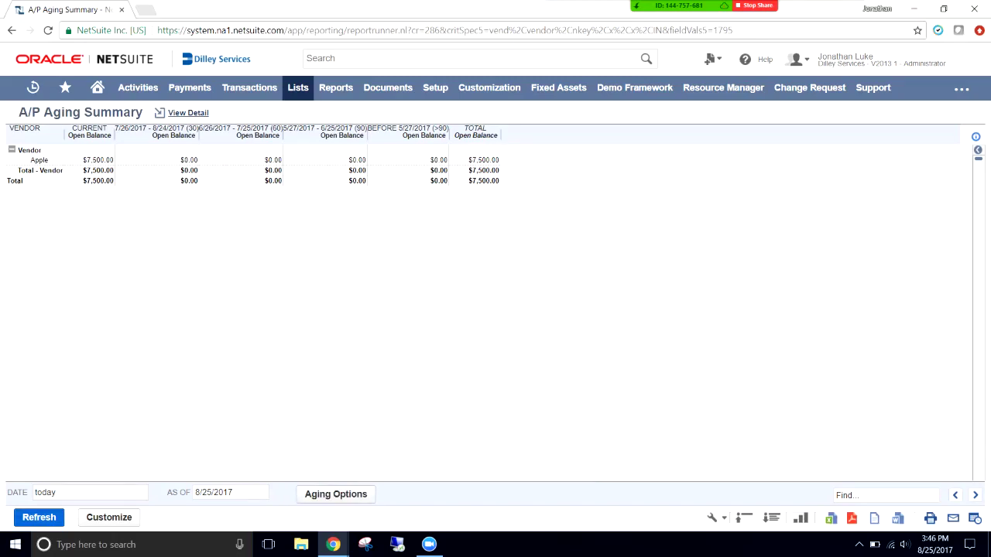
{"action": "left_click", "coordinate": [39, 518]}
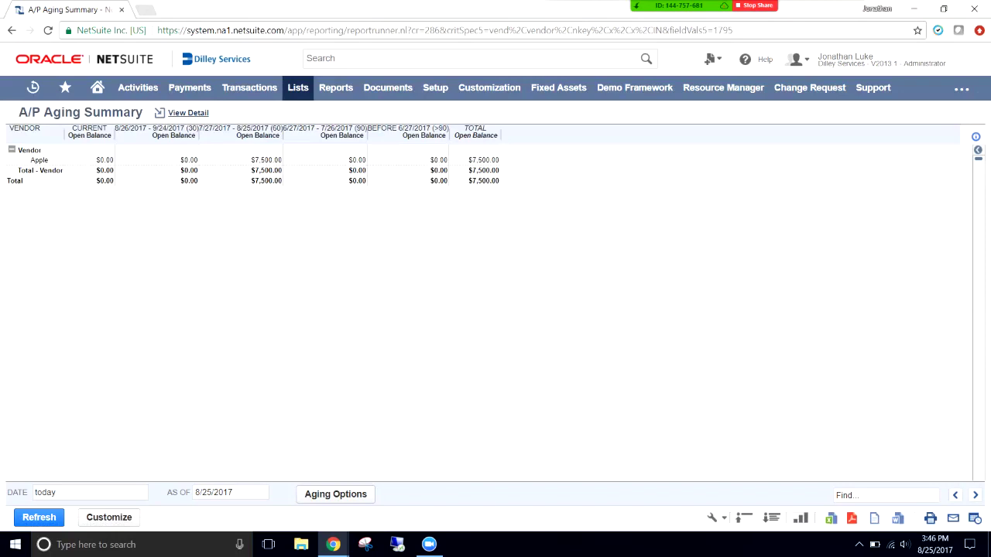
Check Apple's $7,500.00 now falls in the 7/27–8/25/2017 column, then refresh again
{"action": "left_click_drag", "start_coordinate": [500, 180], "coordinate": [475, 180]}
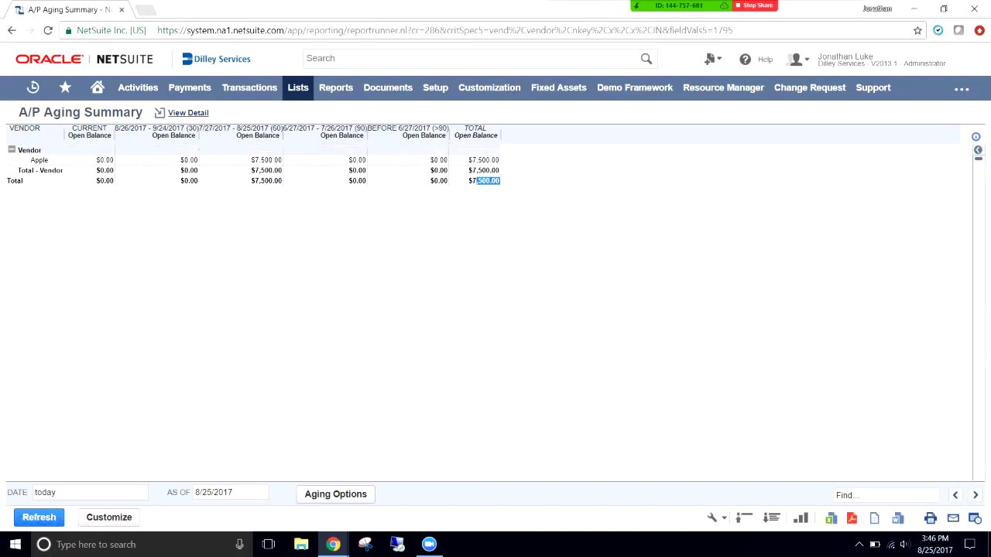
{"action": "left_click_drag", "start_coordinate": [500, 171], "coordinate": [475, 171]}
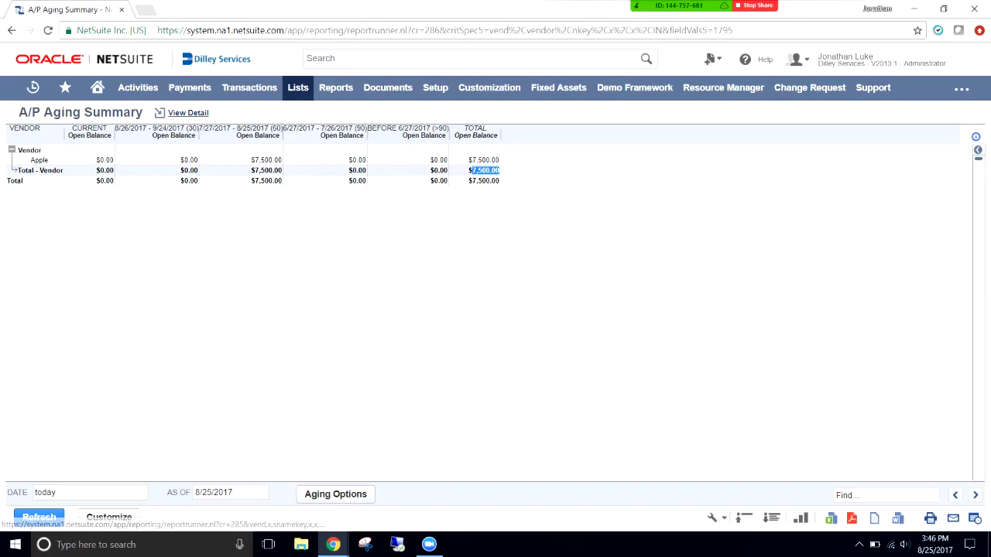
{"action": "left_click_drag", "start_coordinate": [282, 160], "coordinate": [251, 159]}
{"action": "left_click", "coordinate": [256, 159]}
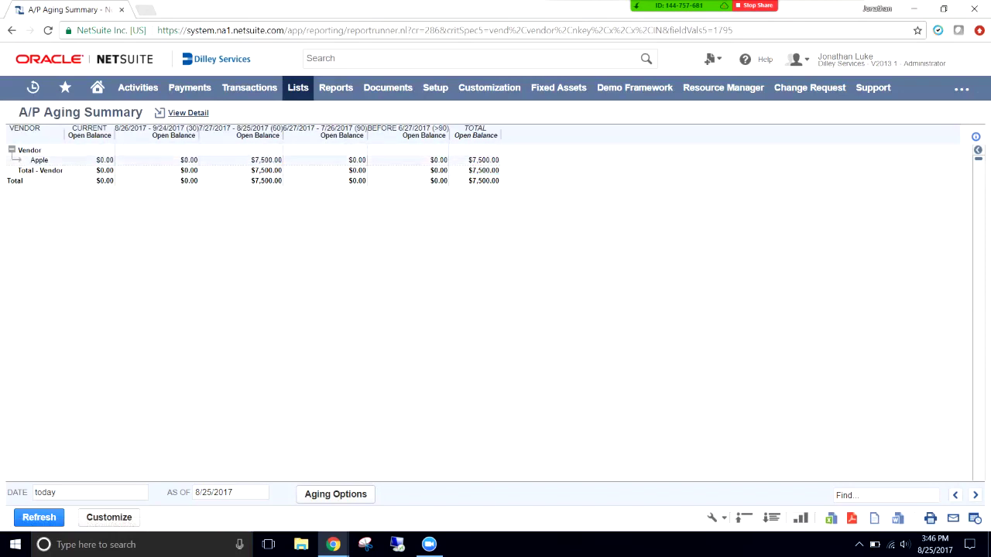
{"action": "left_click_drag", "start_coordinate": [281, 159], "coordinate": [251, 159]}
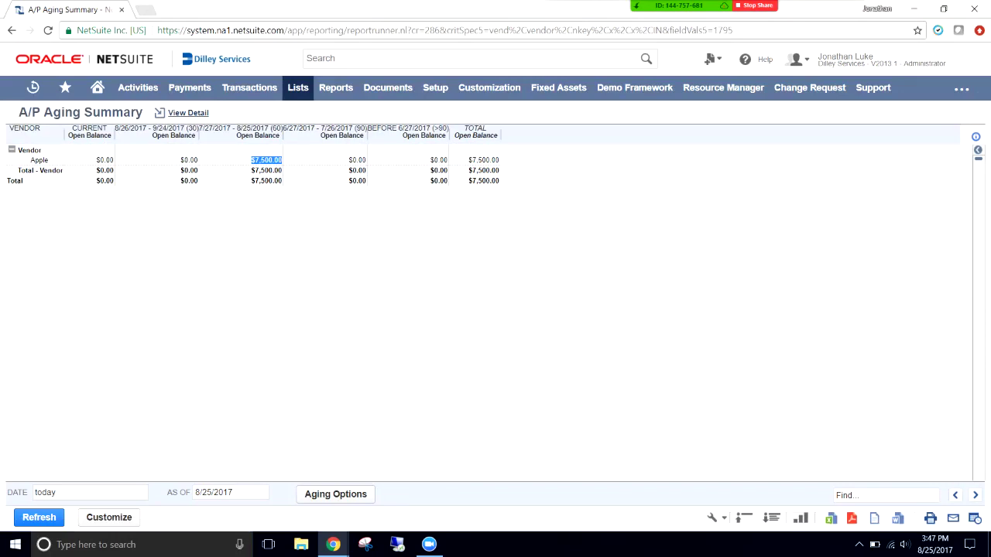
{"action": "left_click", "coordinate": [336, 494]}
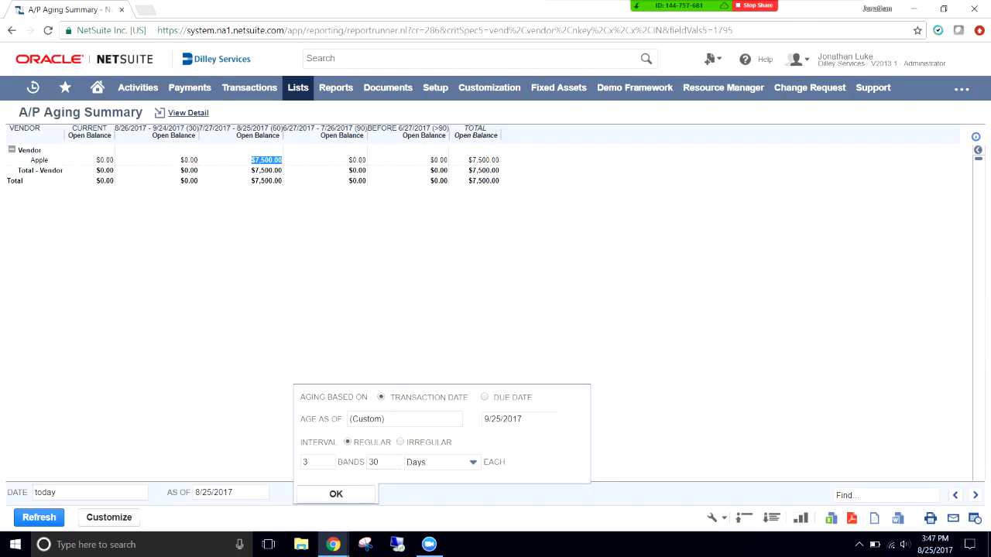
{"action": "left_click", "coordinate": [335, 494]}
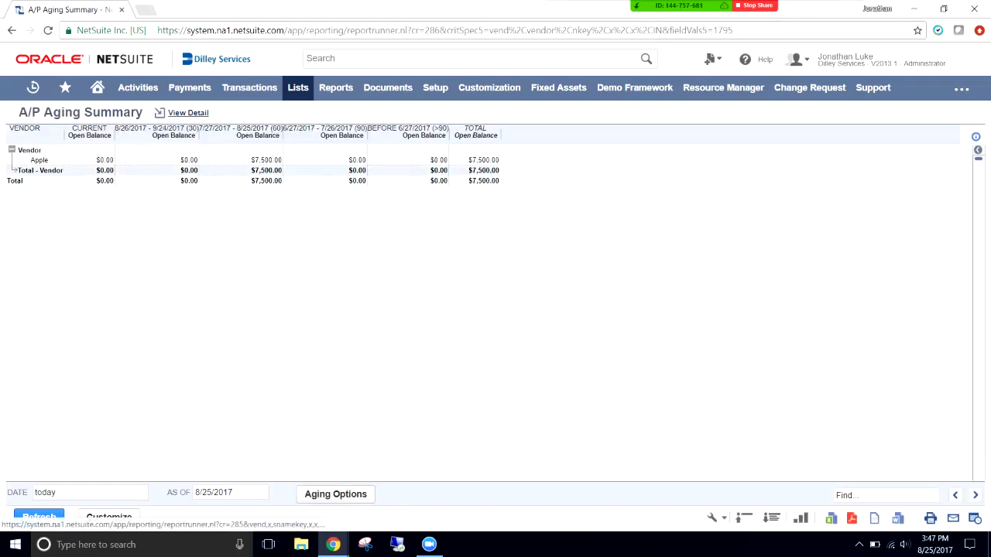
{"action": "left_click_drag", "start_coordinate": [251, 170], "coordinate": [283, 171]}
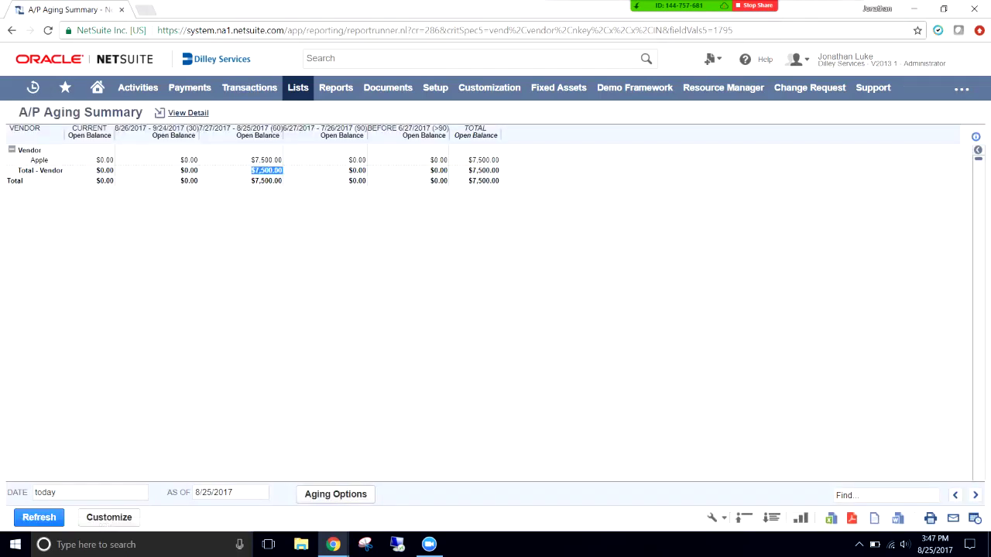
{"action": "left_click", "coordinate": [335, 494]}
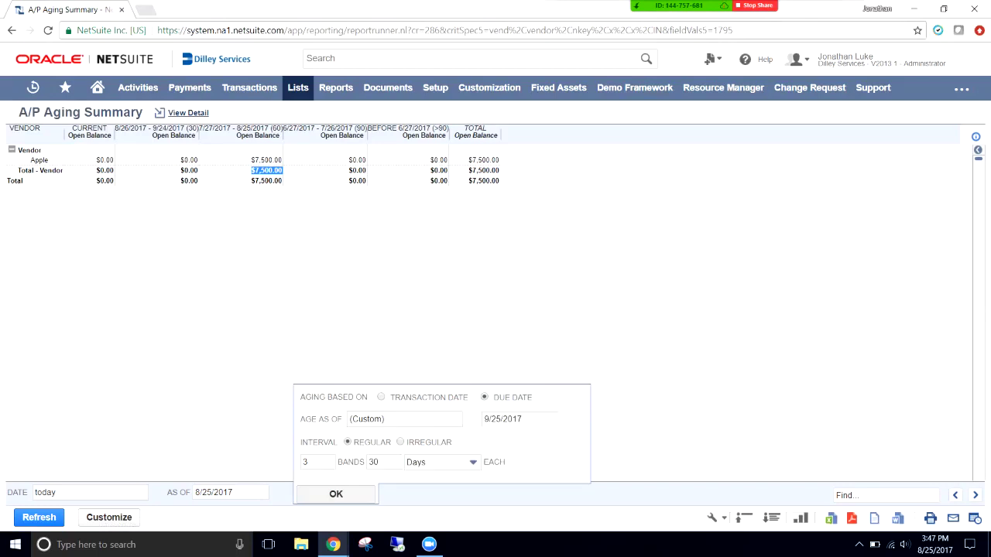
{"action": "left_click", "coordinate": [335, 494]}
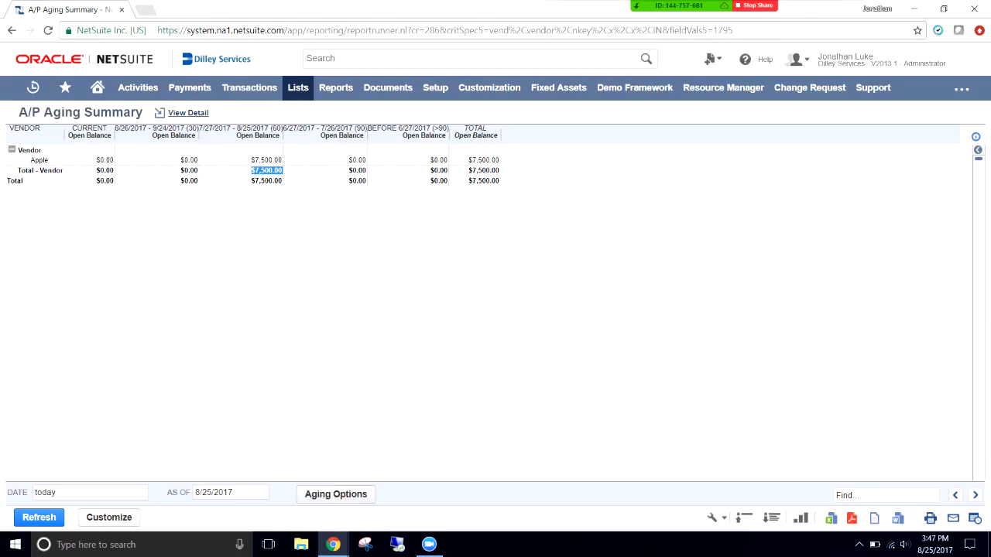
{"action": "left_click", "coordinate": [39, 517]}
Go back through browser history to Apple's vendor dashboard showing the $7,500 A/P balance
{"action": "left_click_drag", "start_coordinate": [236, 136], "coordinate": [246, 136]}
{"action": "left_click", "coordinate": [242, 136]}
{"action": "right_click", "coordinate": [12, 31]}
{"action": "mouse_move", "coordinate": [32, 87]}
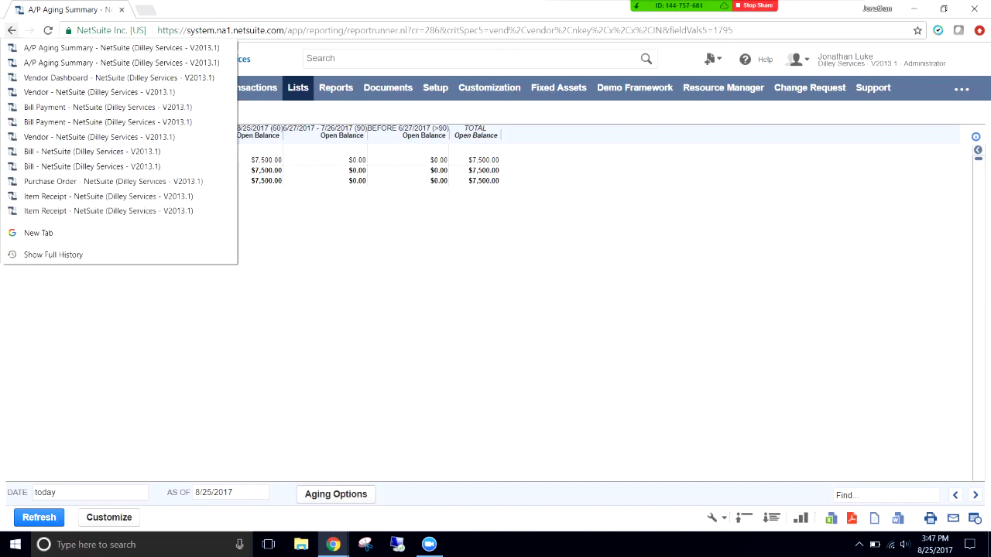
{"action": "left_click", "coordinate": [70, 76]}
{"action": "left_click", "coordinate": [70, 136]}
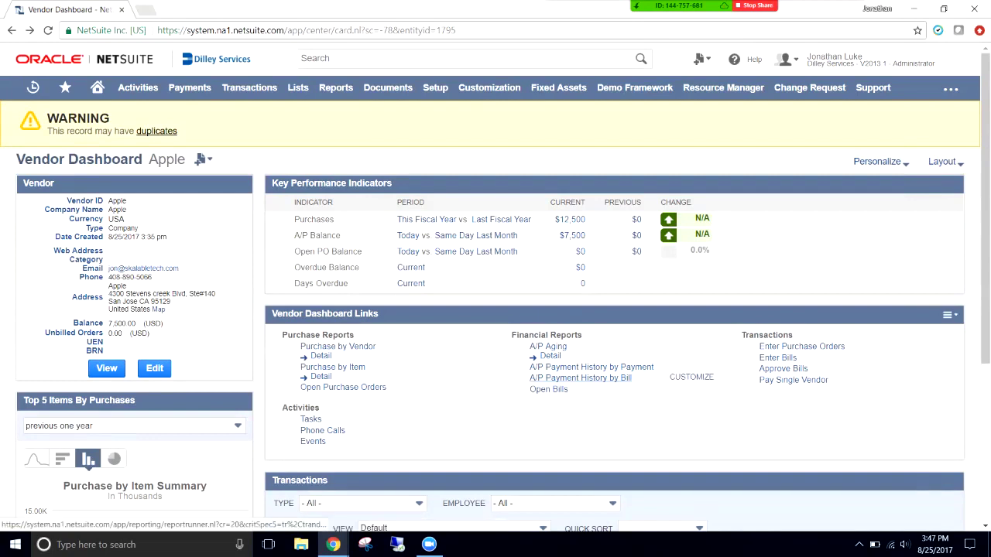
Open Apple's A/P Payment History by Bill and check Bill #1976 shows $7,500.00 still due
{"action": "left_click", "coordinate": [581, 378]}
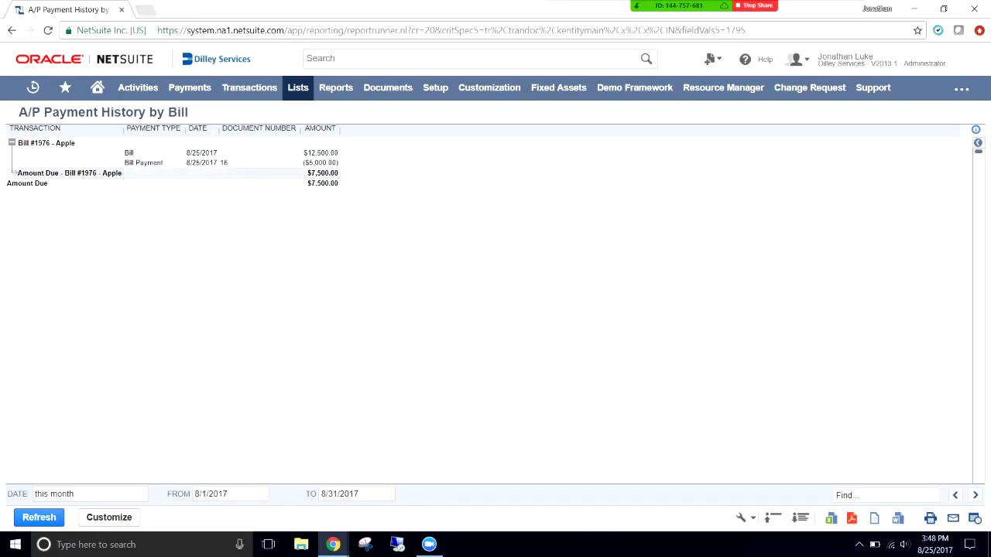
{"action": "left_click_drag", "start_coordinate": [307, 173], "coordinate": [339, 185]}
{"action": "left_click", "coordinate": [339, 184]}
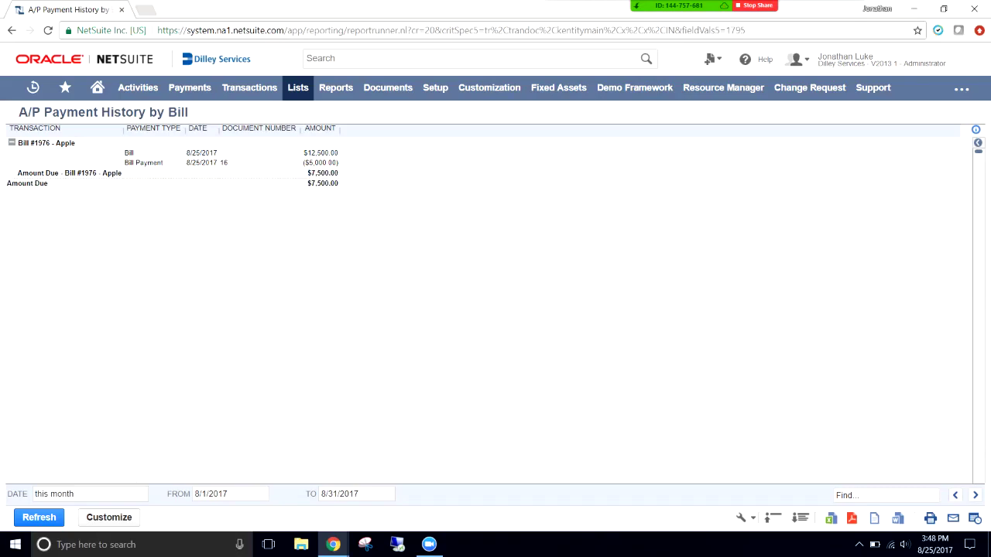